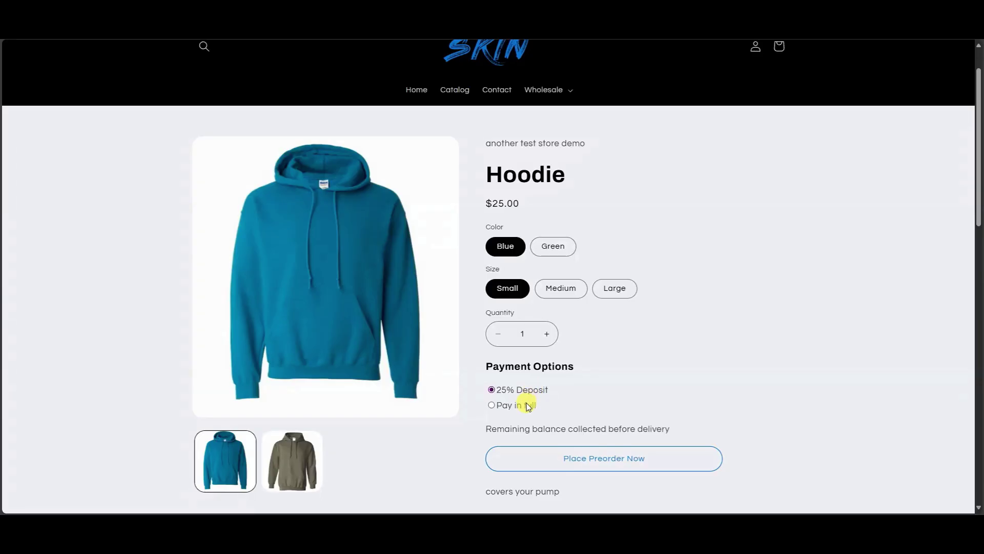
# Compare the preorder payment options and place the hoodie preorder with a 25% deposit.
pyautogui.click(529, 407)
pyautogui.click(533, 390)
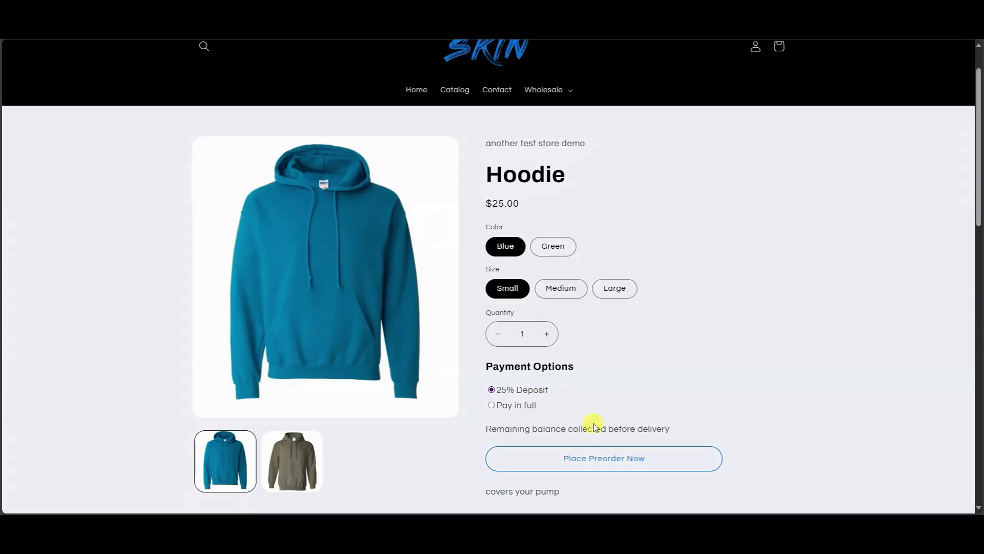
pyautogui.click(653, 459)
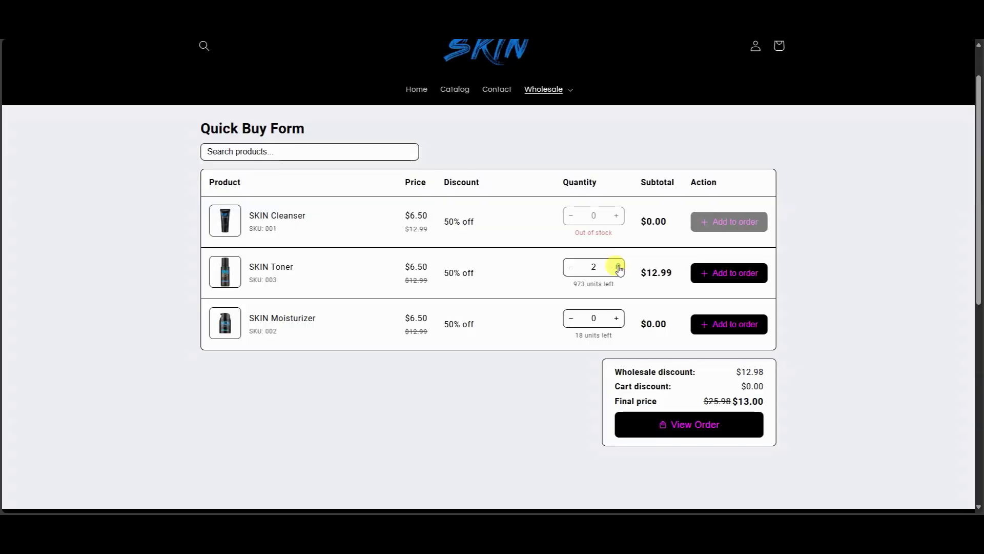
# Add two SKIN Toner and one SKIN Moisturizer wholesale, then pick the Buy 3+ Guitar Amp bundle.
pyautogui.click(703, 273)
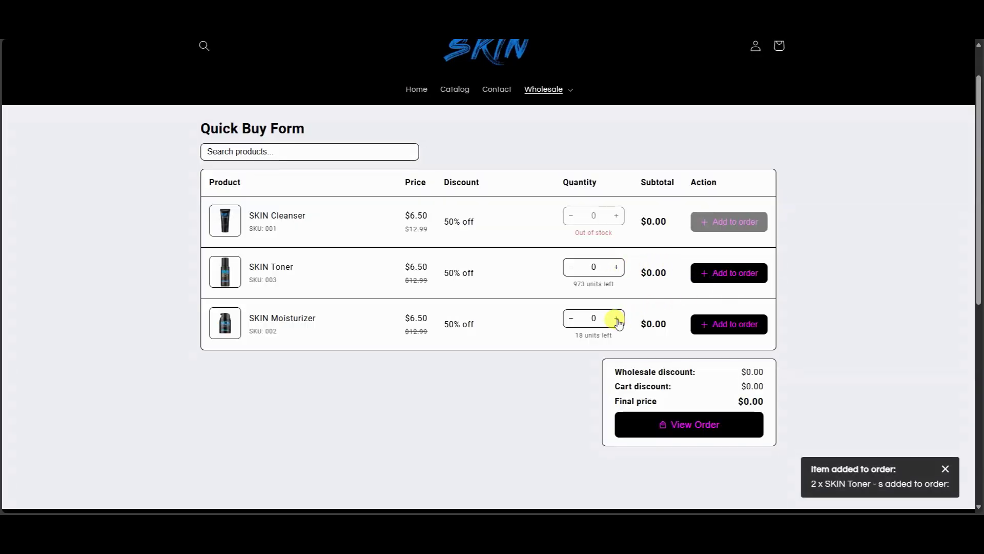
pyautogui.click(617, 318)
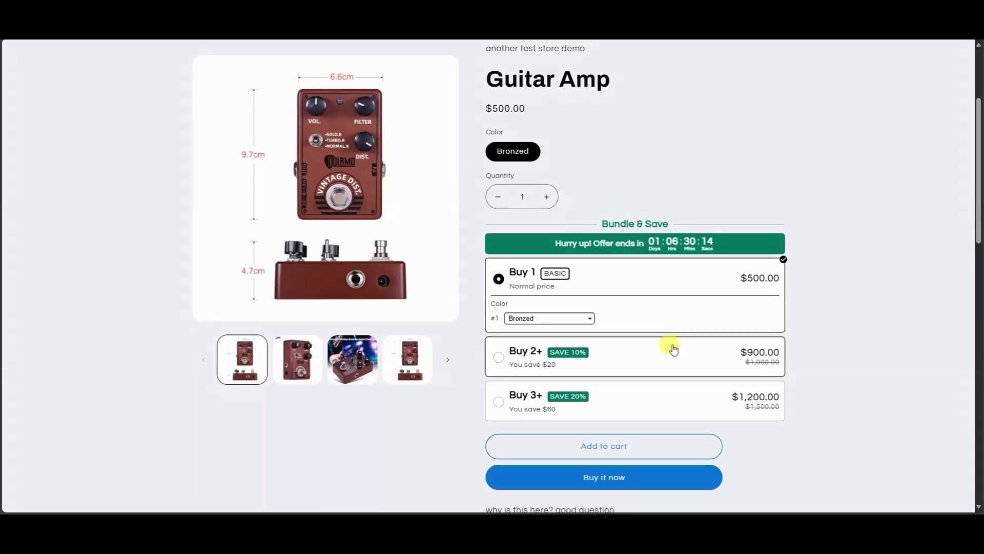
pyautogui.click(667, 348)
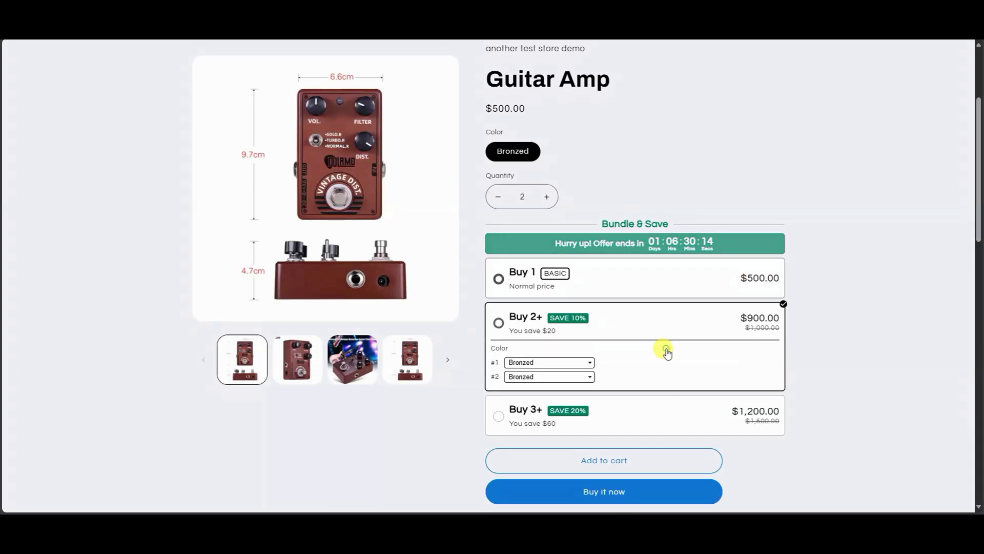
pyautogui.click(646, 408)
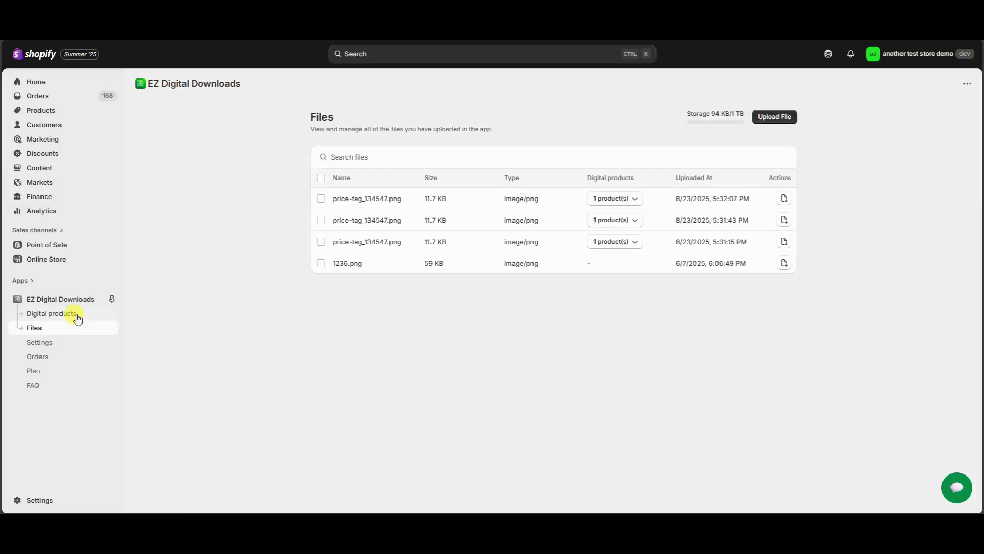
pyautogui.click(77, 315)
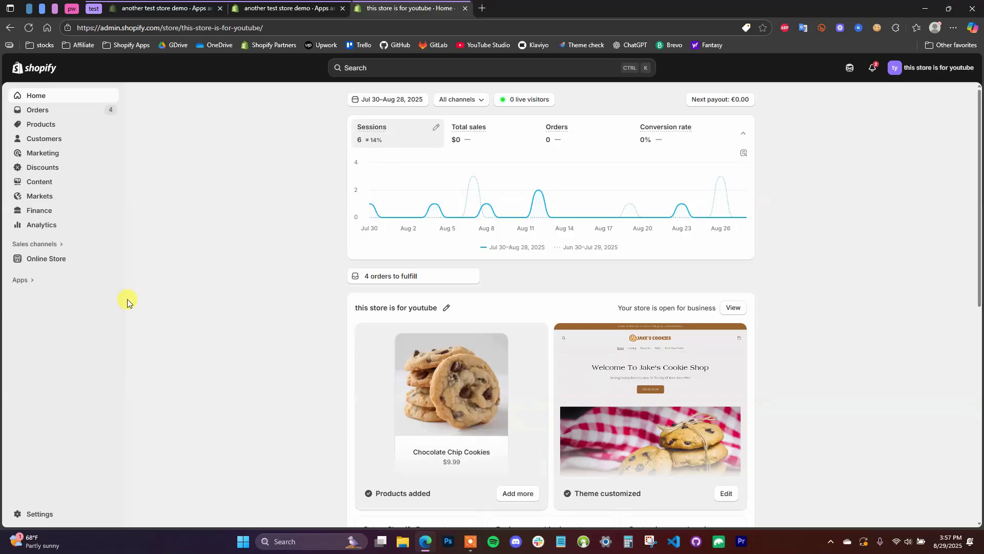
# Go from Apps to App and sales channel settings to reach the Shopify App Store.
pyautogui.click(29, 280)
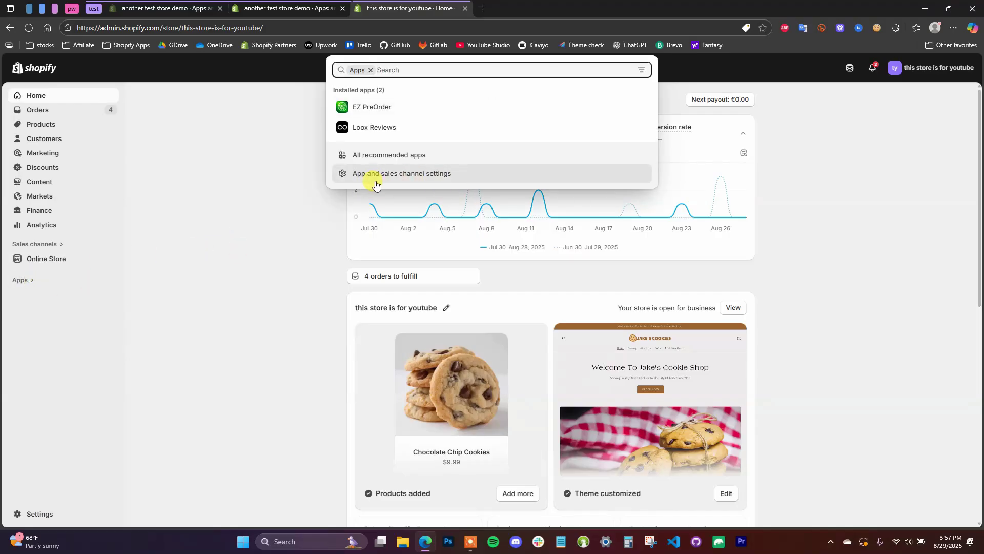
pyautogui.click(436, 174)
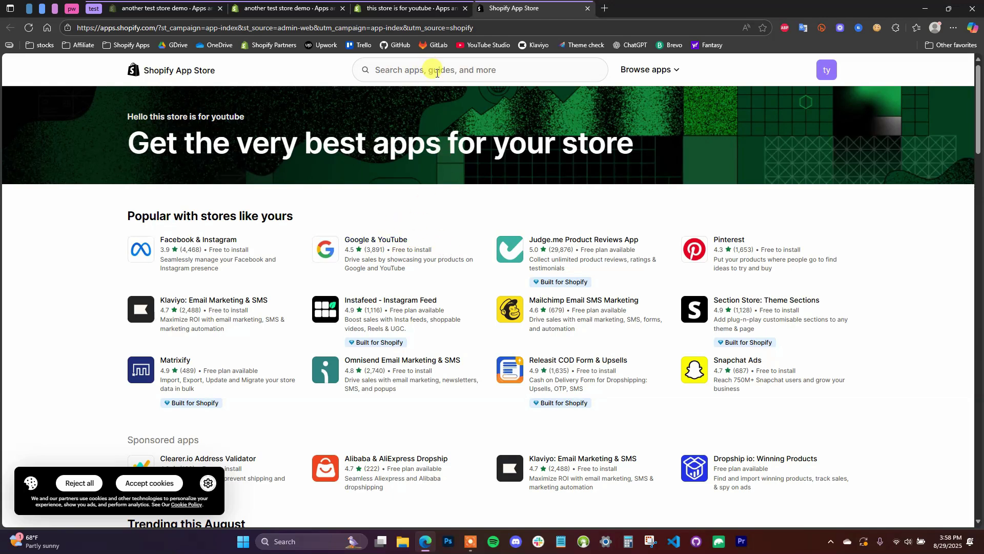
# Install the Google & YouTube app from its listing and connect a Google account to it.
pyautogui.click(384, 239)
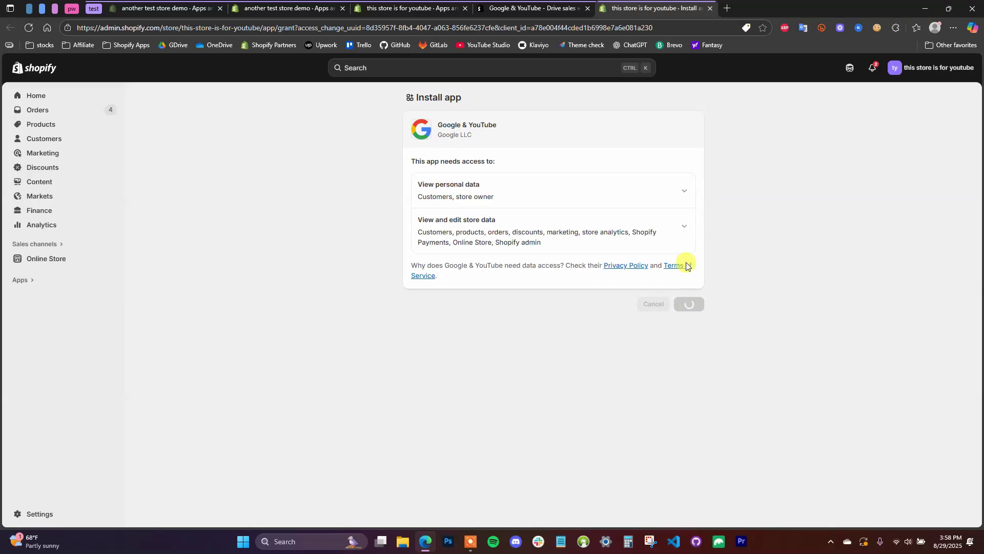
pyautogui.click(588, 9)
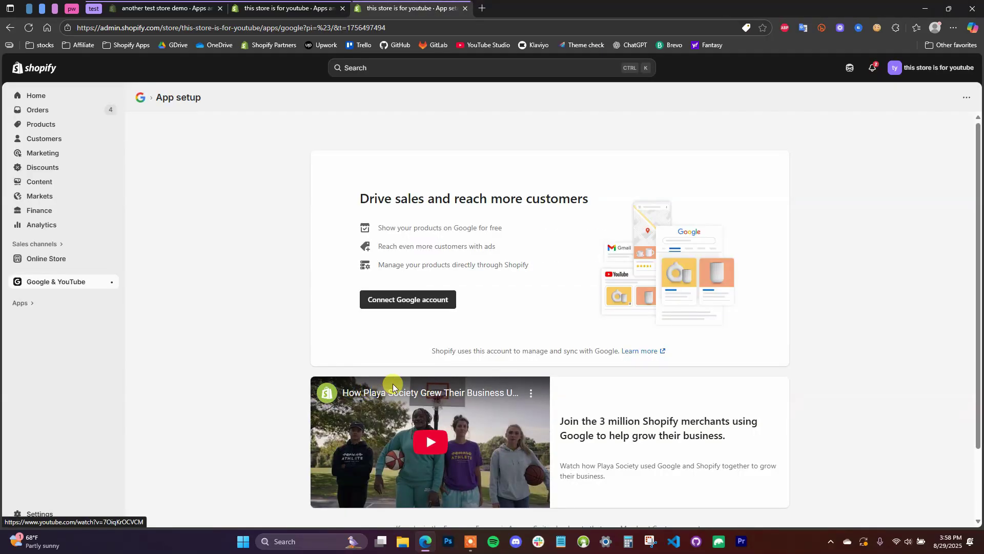
pyautogui.click(444, 306)
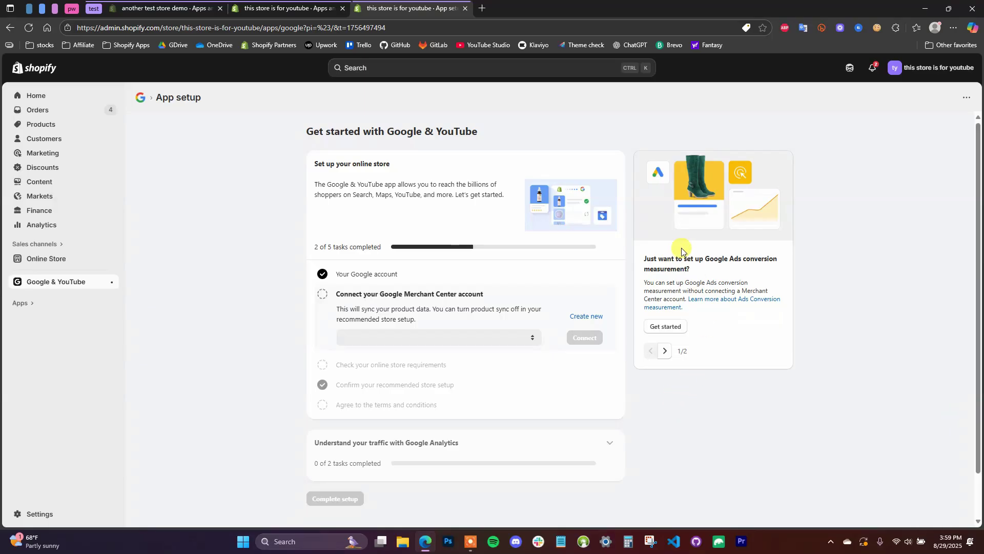
# Start the Google Analytics 4 only setup from the side card and view the GA4 help article.
pyautogui.click(665, 351)
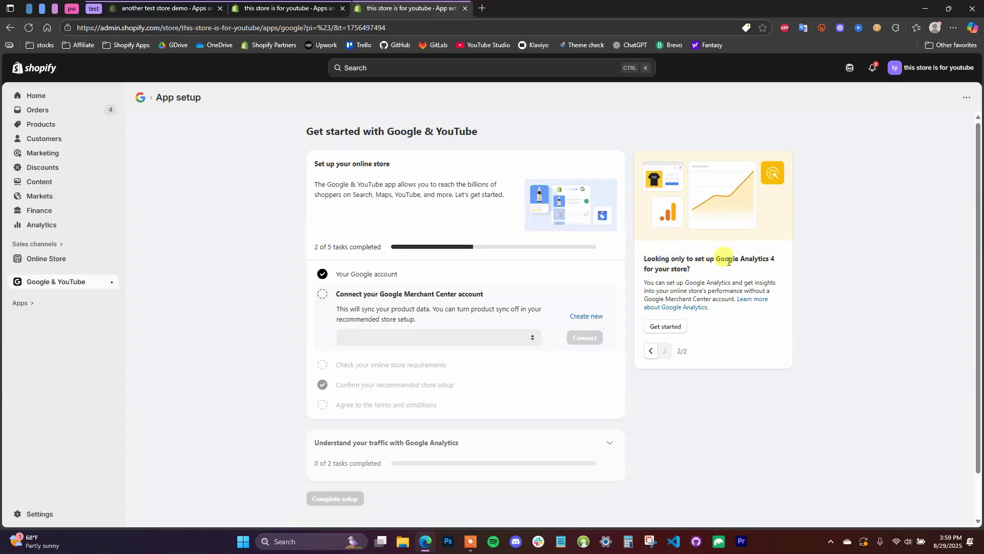
pyautogui.tripleClick(701, 261)
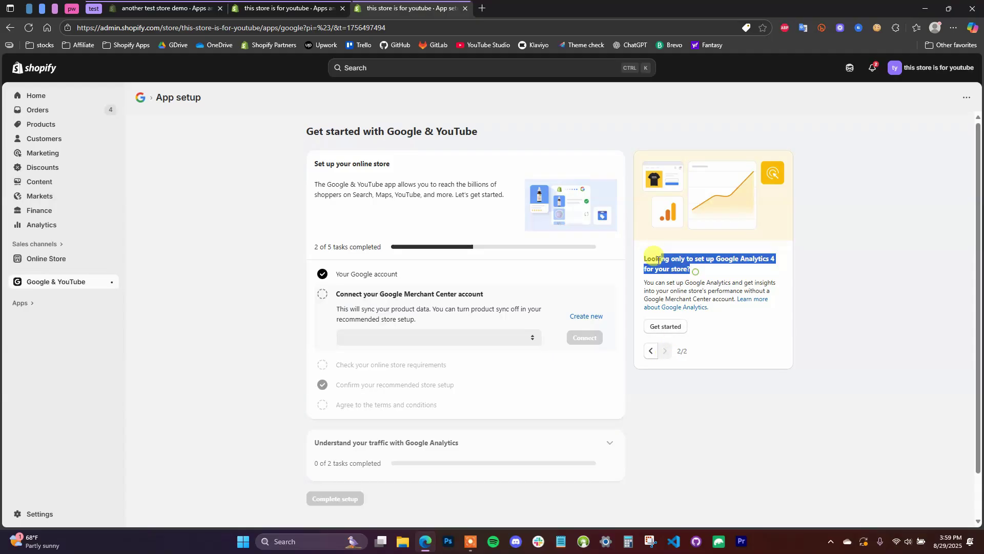
pyautogui.click(709, 261)
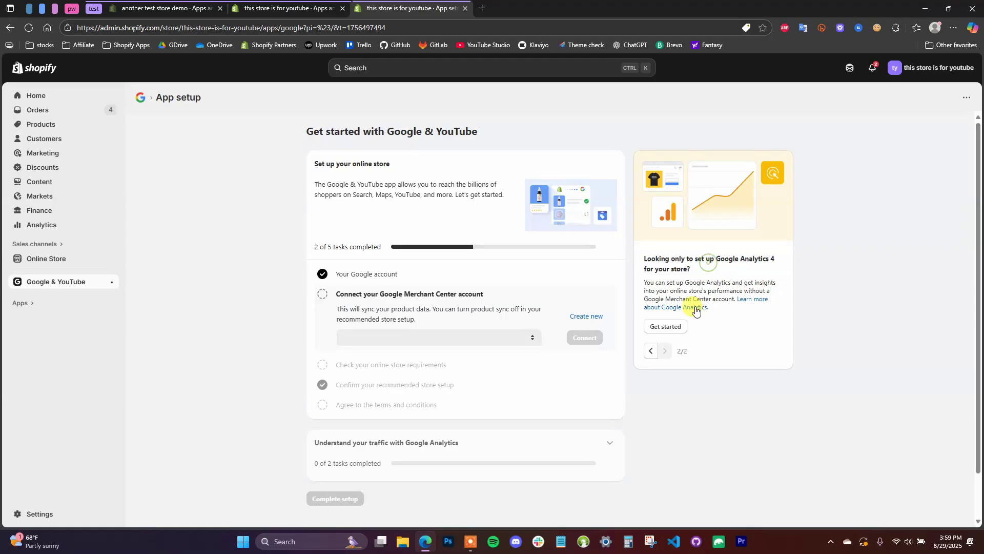
pyautogui.click(666, 326)
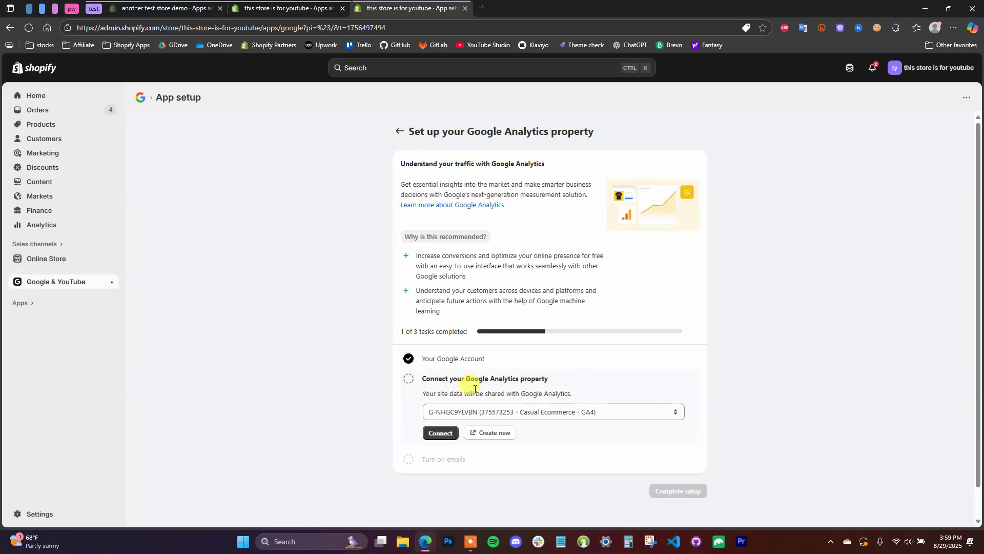
pyautogui.scroll(-1, 535, 379)
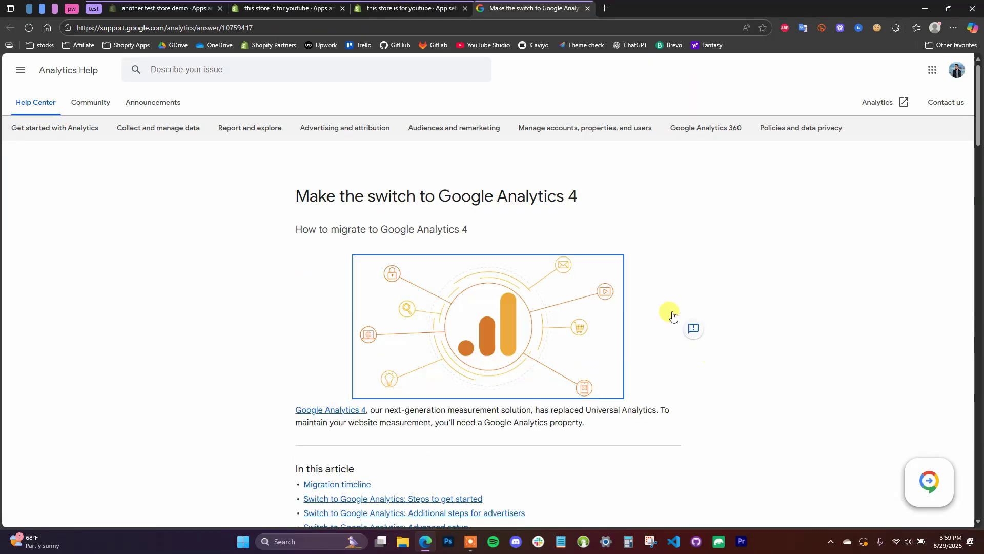
# Skim and close the GA4 migration article, then sign in to Google Analytics.
pyautogui.scroll(-2, 618, 308)
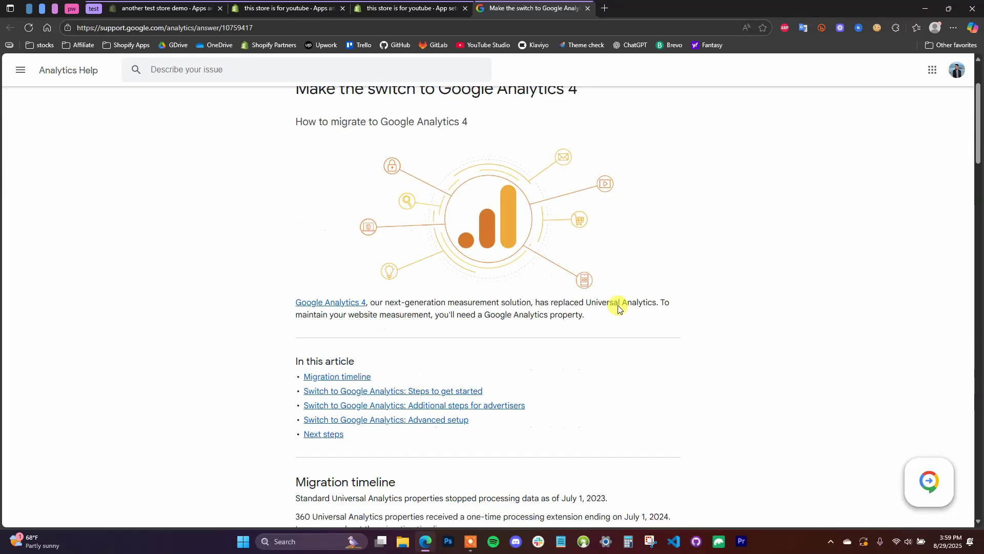
pyautogui.scroll(-6, 593, 263)
pyautogui.scroll(8, 553, 293)
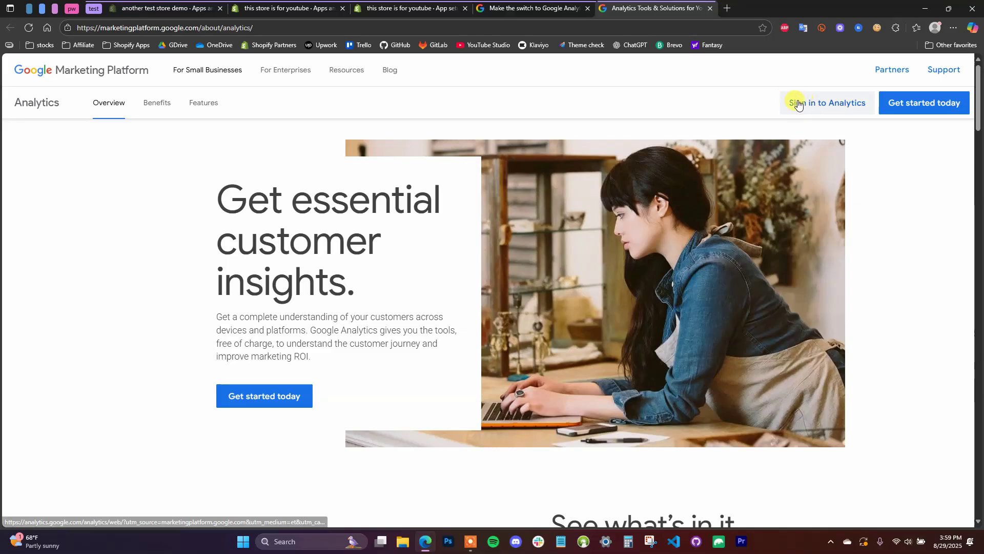
pyautogui.click(588, 9)
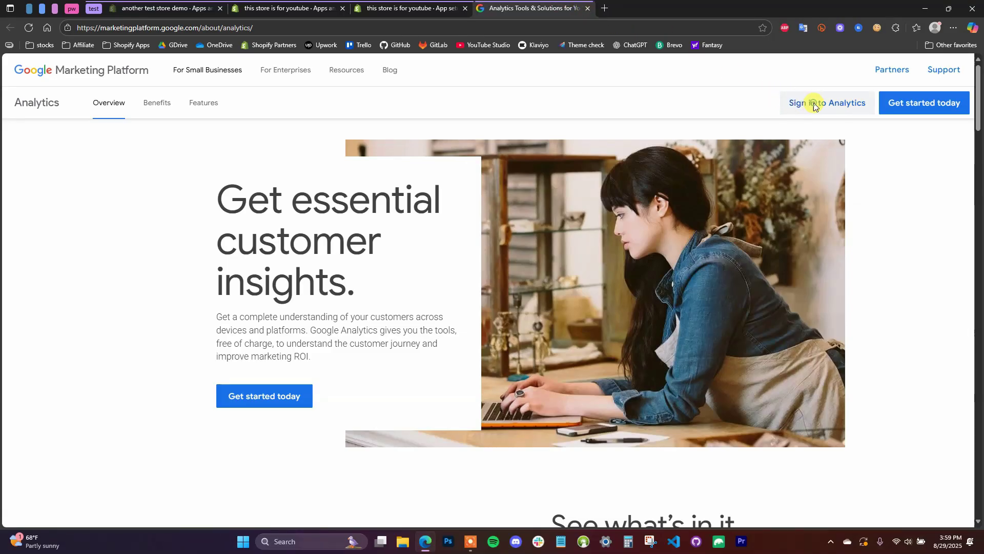
pyautogui.click(814, 105)
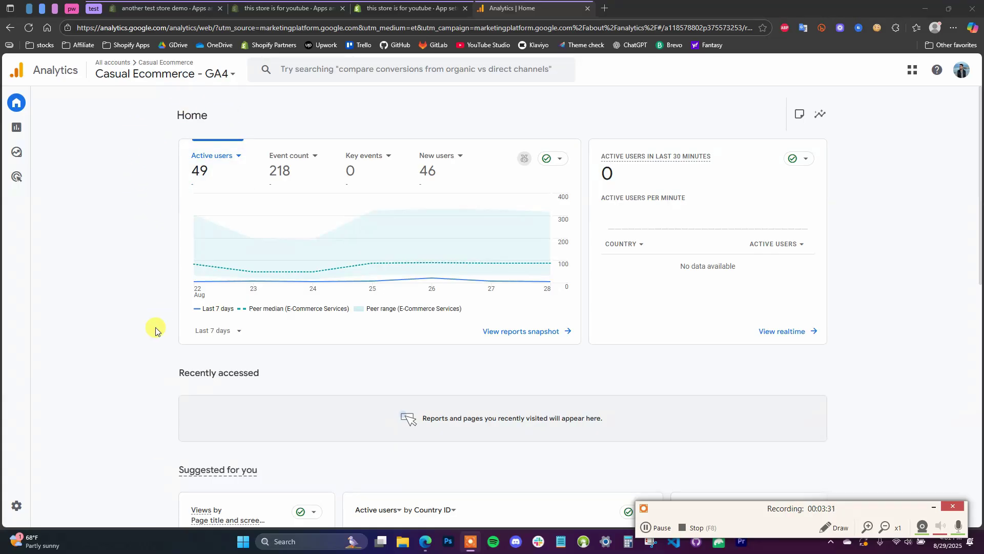
# Go to the Analytics Admin page and open the Create dropdown for Account or Property.
pyautogui.moveTo(17, 503)
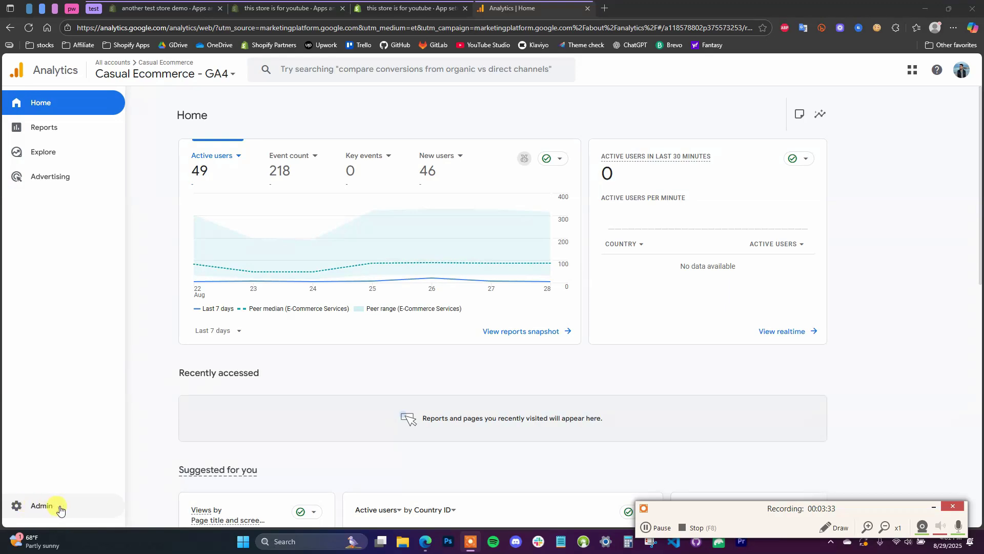
pyautogui.click(48, 507)
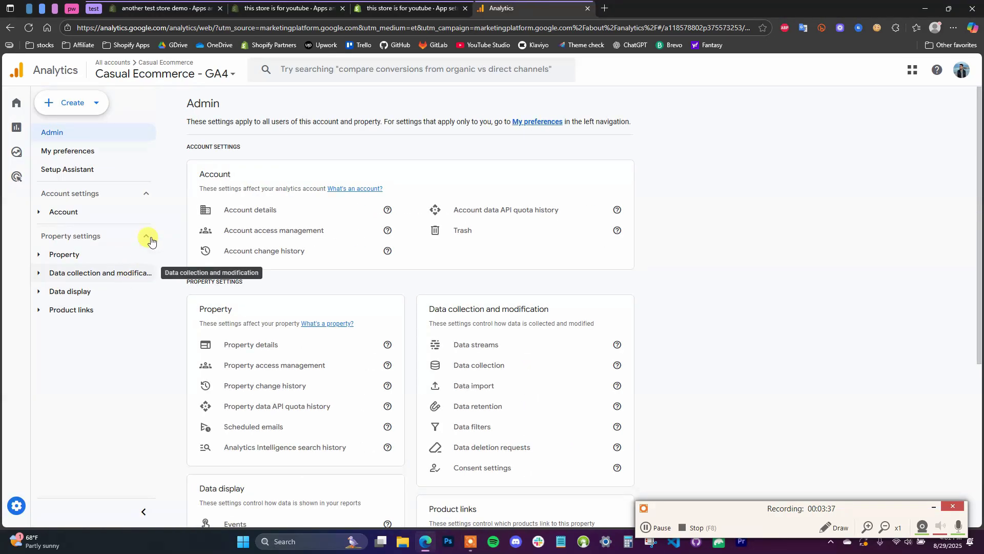
pyautogui.click(98, 105)
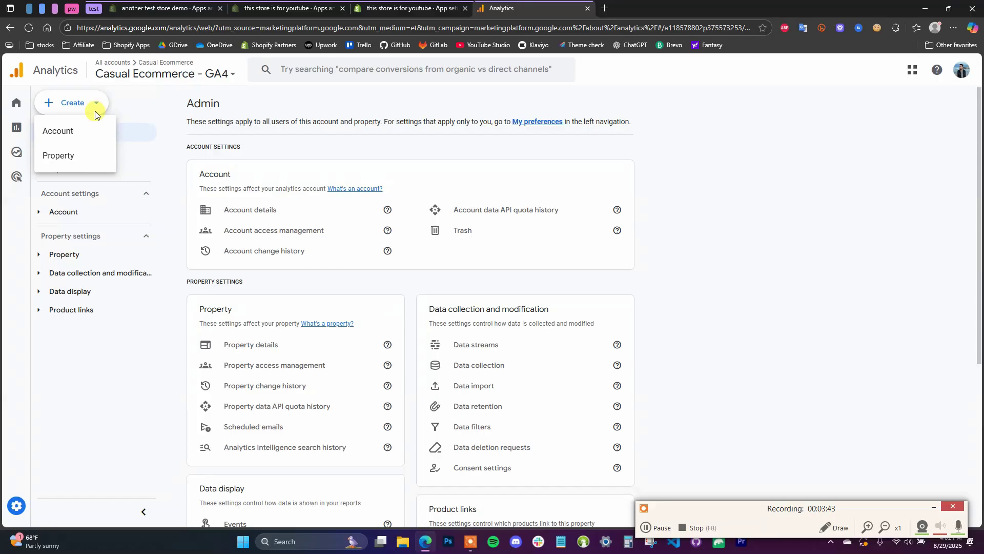
# Create a property named 'Test Store for Youtube' on Chicago Time and continue to business details.
pyautogui.click(74, 157)
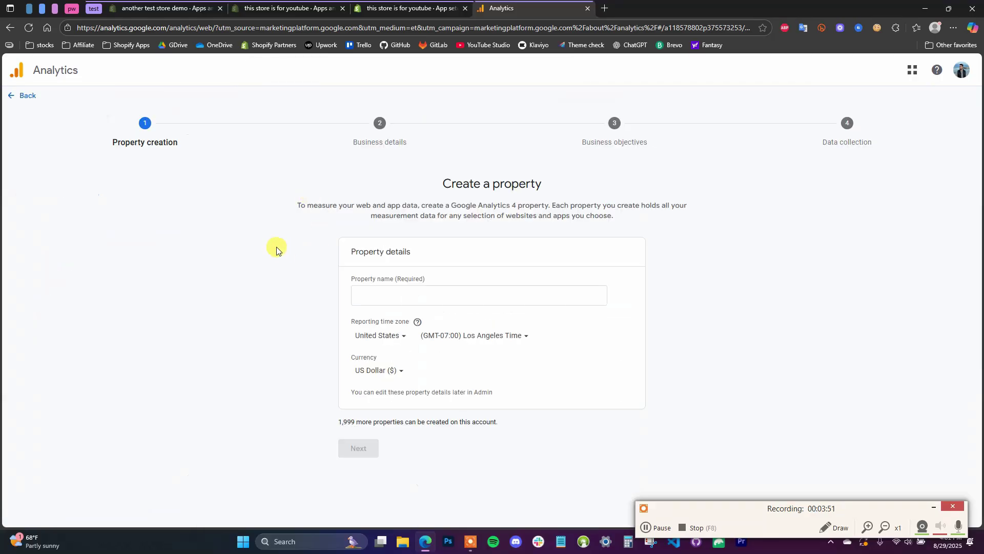
pyautogui.click(485, 295)
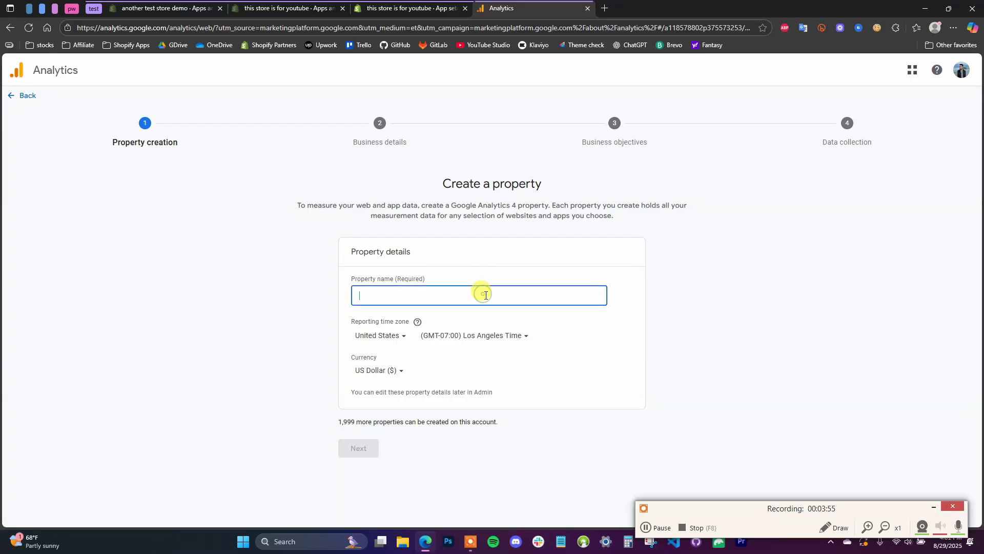
pyautogui.write('Test Store for Youtube')
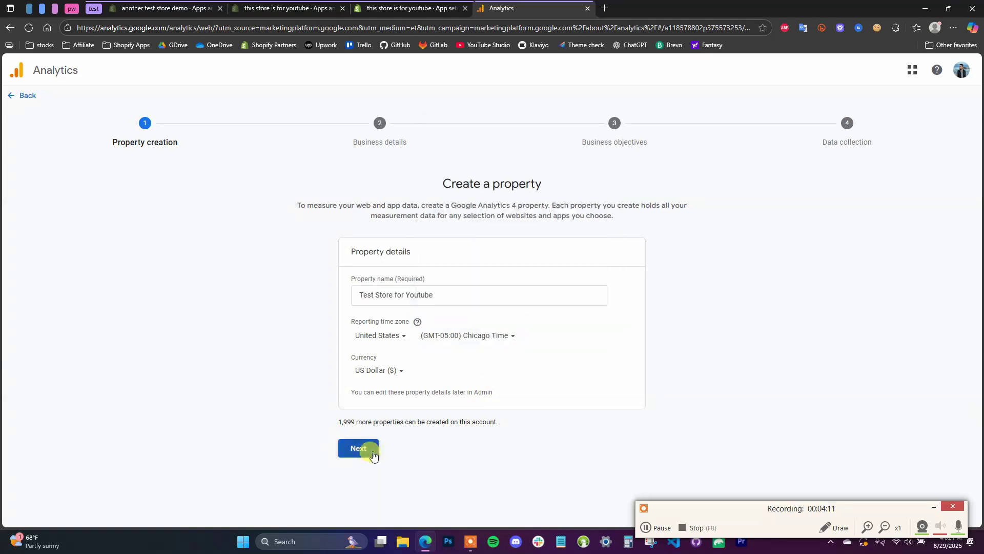
pyautogui.click(372, 454)
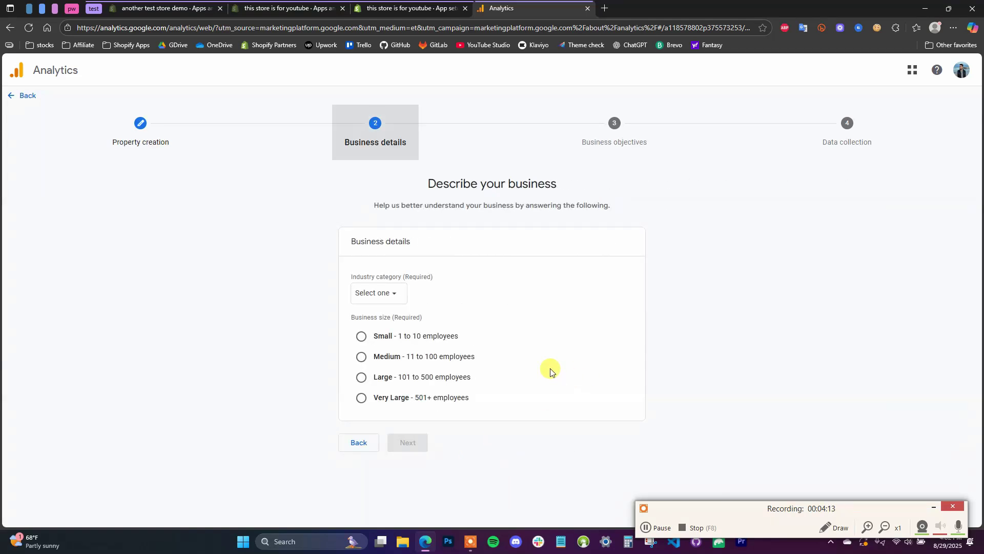
# Describe the business as Internet & Telecom industry with Small business size.
pyautogui.click(399, 293)
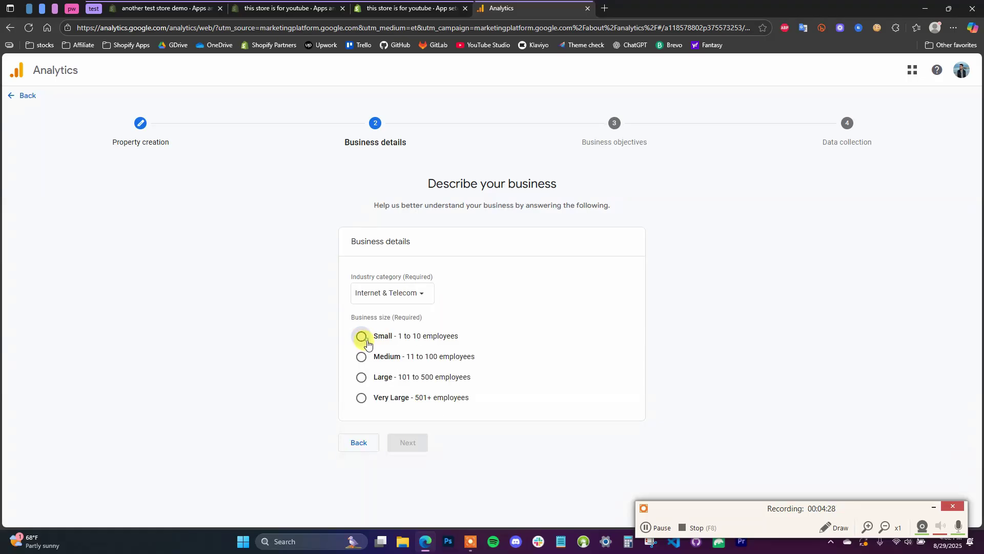
pyautogui.click(367, 343)
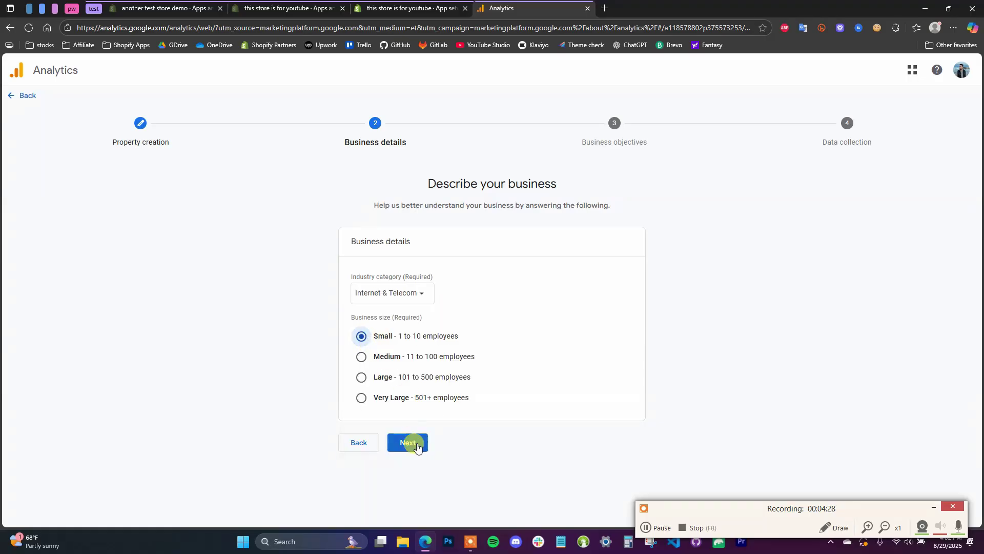
pyautogui.click(416, 444)
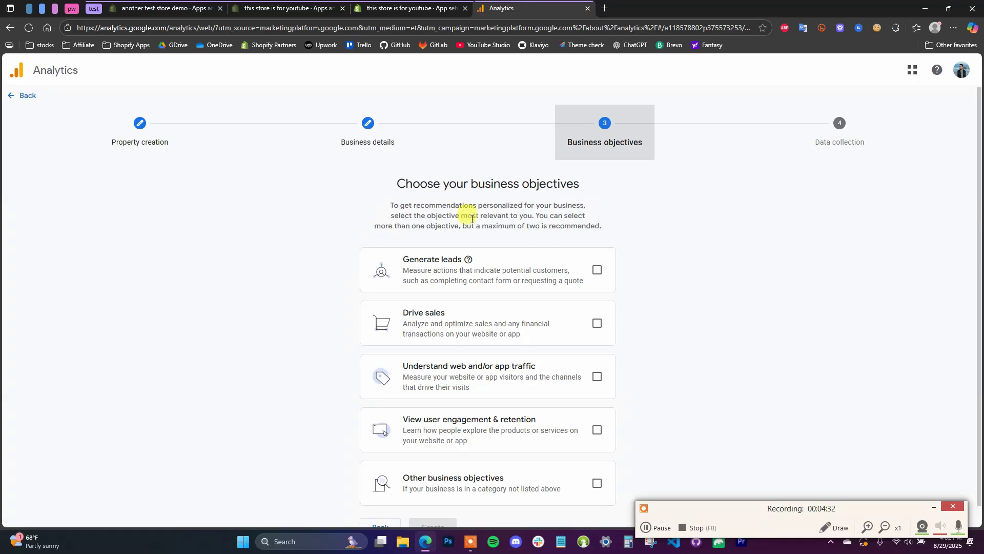
# Select Drive sales, web traffic and user engagement objectives and create the property.
pyautogui.scroll(-1, 718, 310)
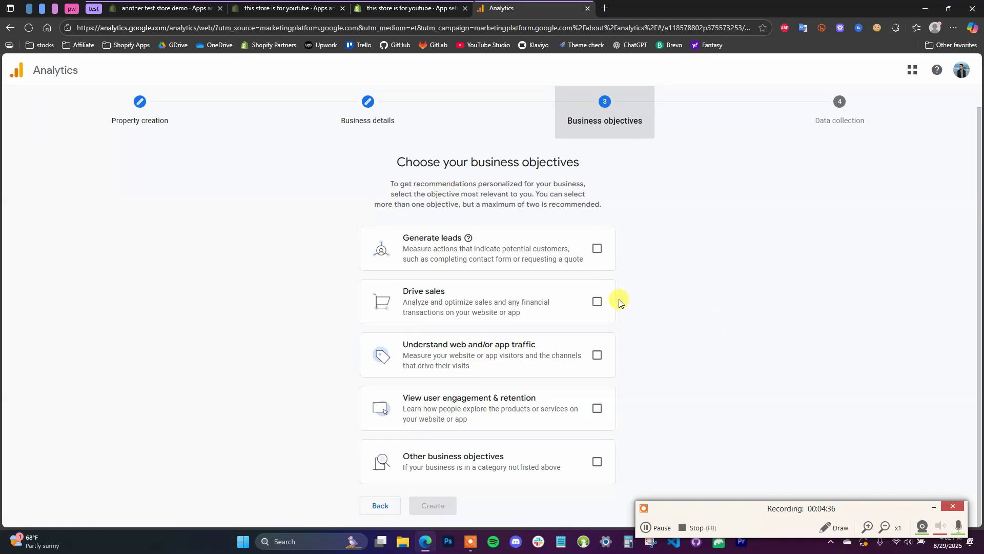
pyautogui.click(598, 303)
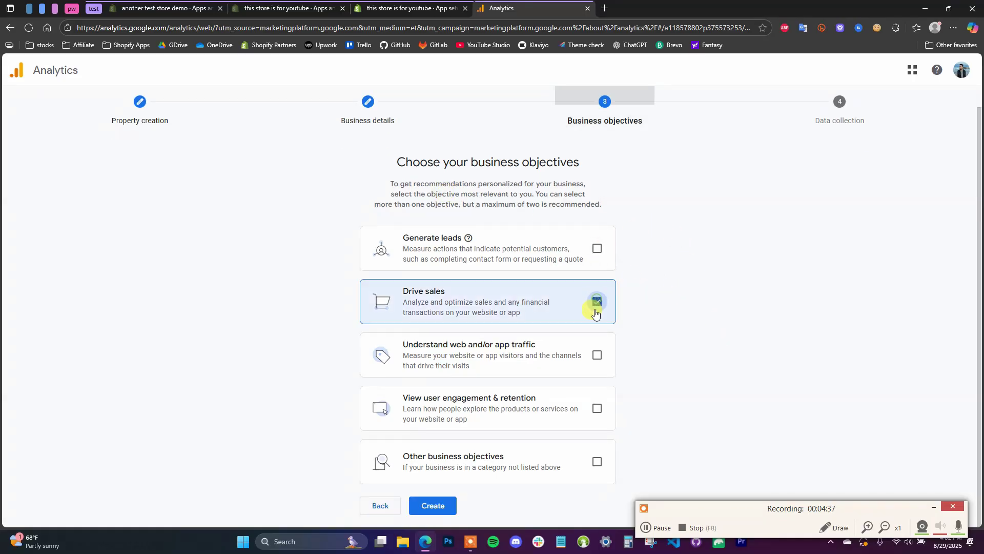
pyautogui.click(596, 365)
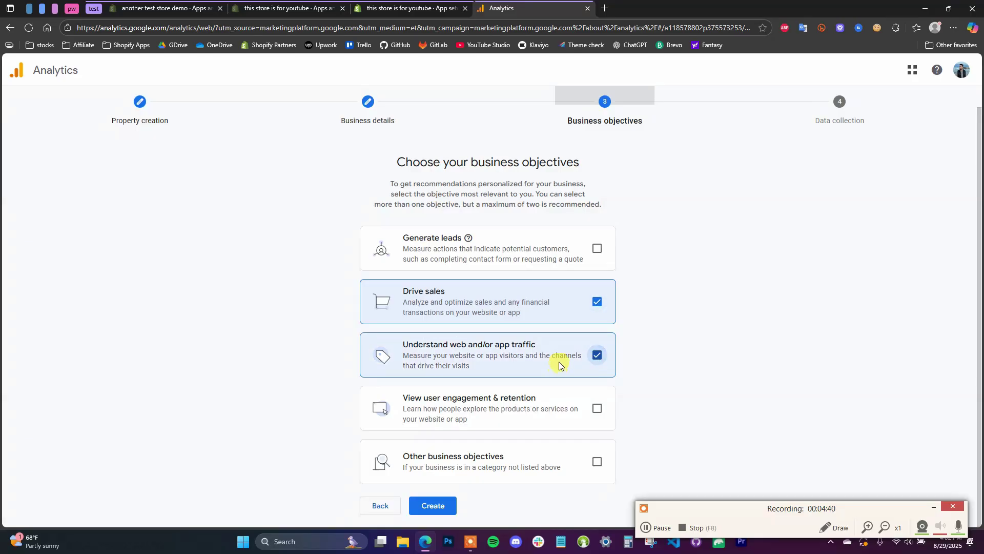
pyautogui.click(596, 413)
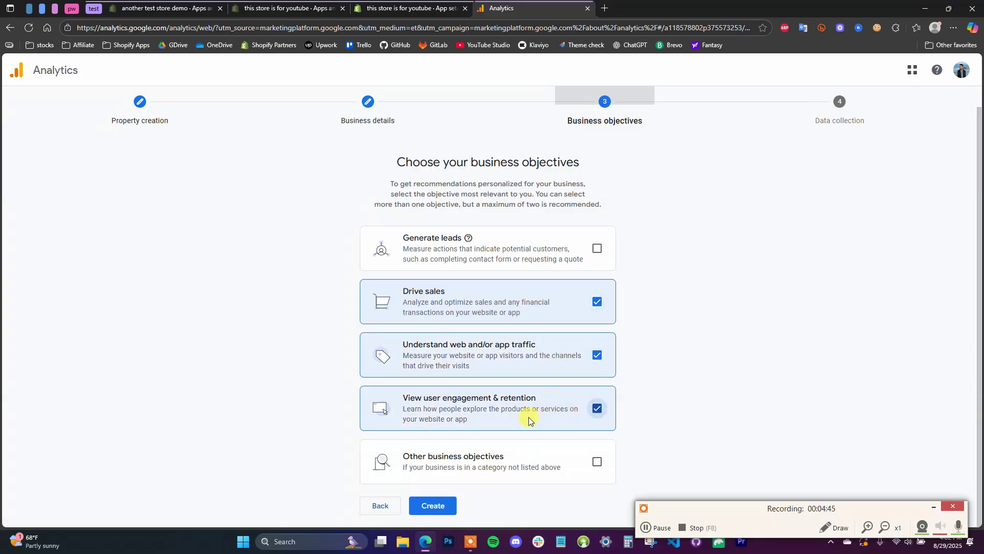
pyautogui.click(434, 505)
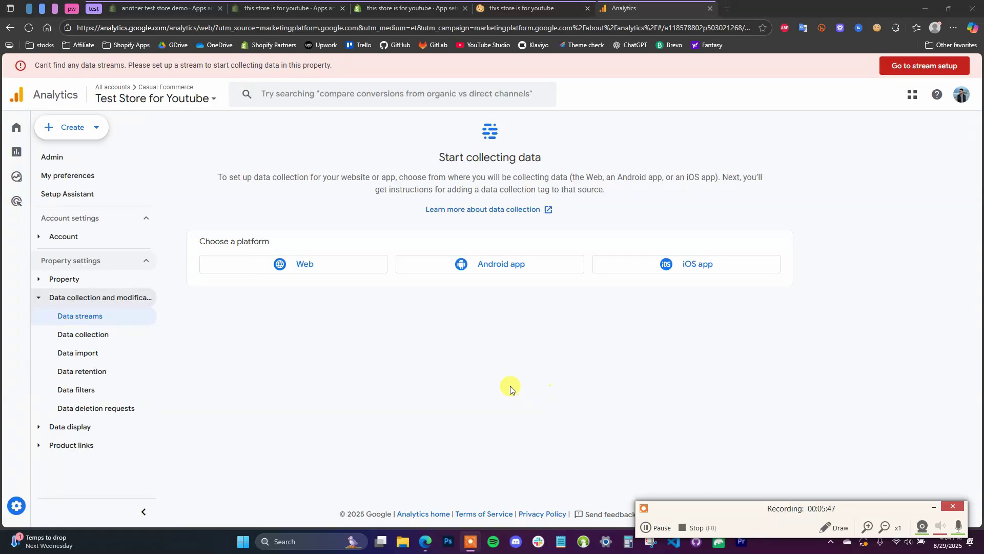
pyautogui.click(319, 268)
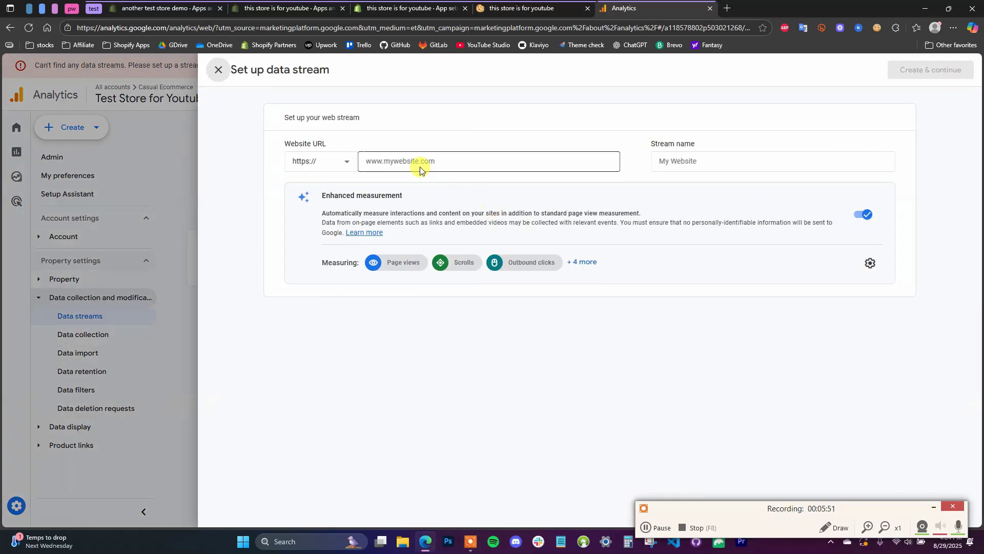
pyautogui.write('https://this-store-is-for-youtube.myshopify.com/')
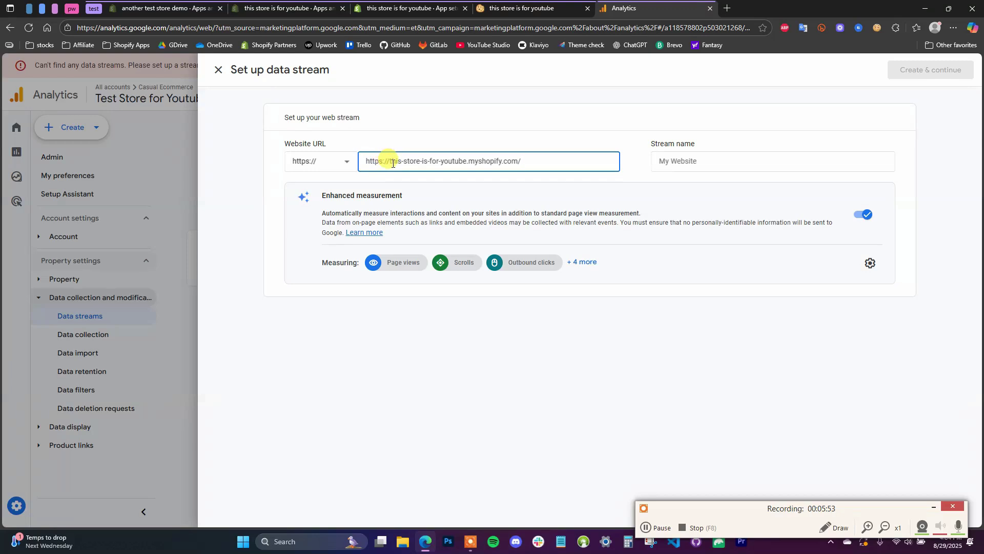
pyautogui.moveTo(389, 163); pyautogui.dragTo(365, 163)
pyautogui.press('BackSpace')
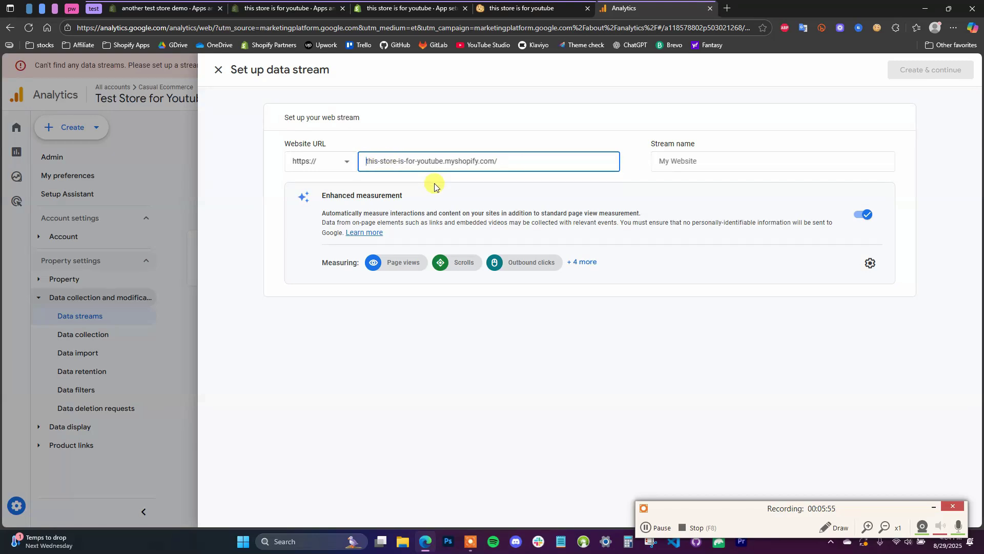
pyautogui.click(721, 163)
pyautogui.write('Test store')
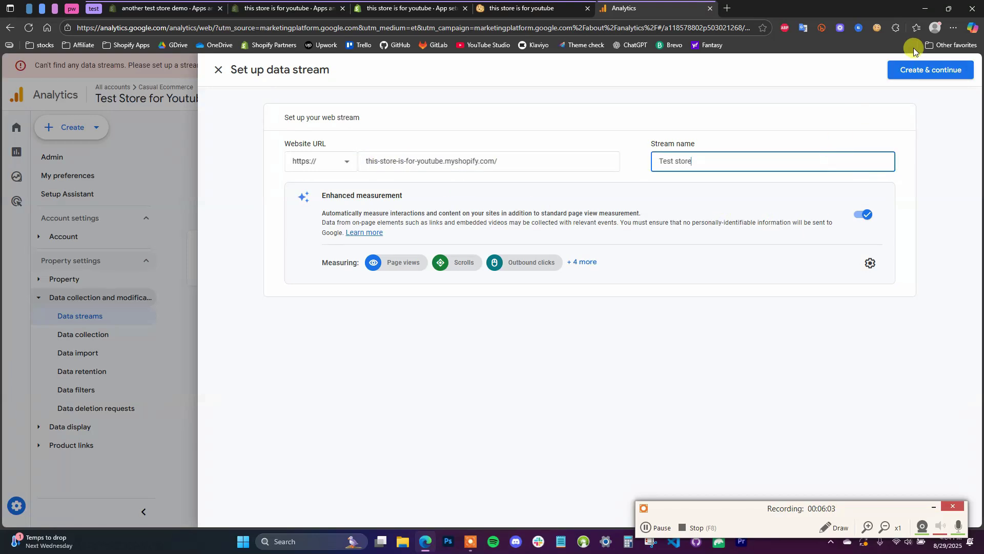
pyautogui.click(917, 71)
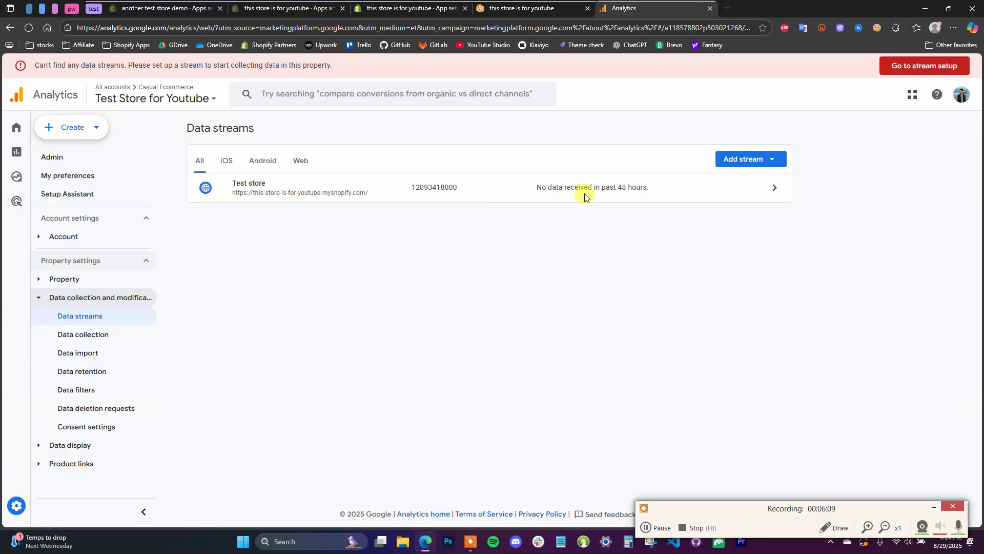
pyautogui.click(587, 9)
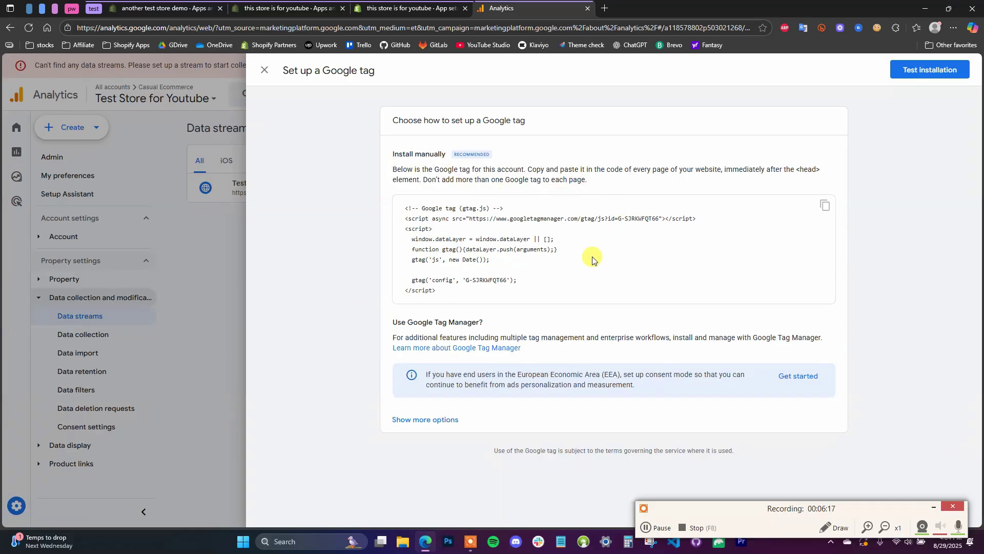
# Return to the Google & YouTube app in Shopify admin and start the Google Analytics 4 property setup.
pyautogui.click(403, 7)
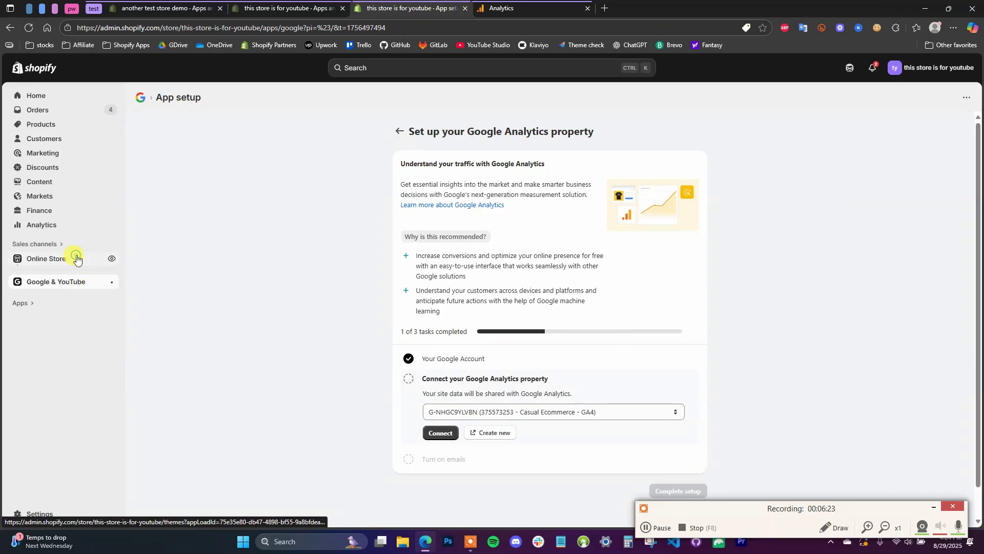
pyautogui.click(73, 259)
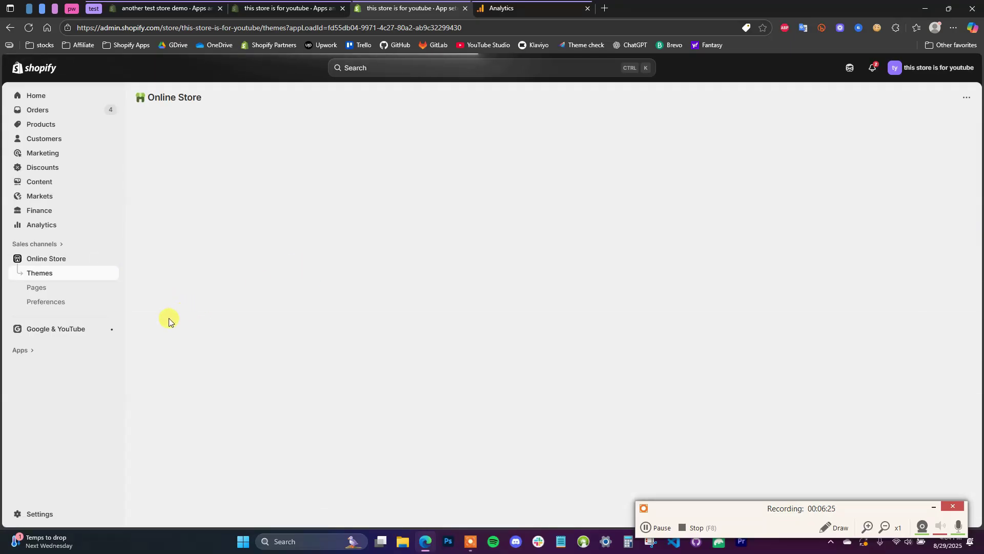
pyautogui.click(71, 331)
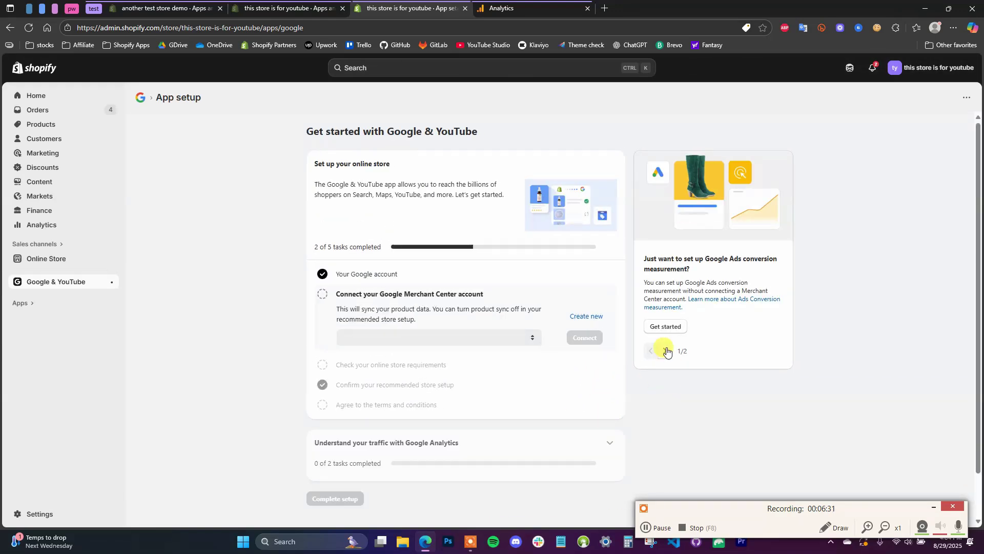
pyautogui.click(665, 352)
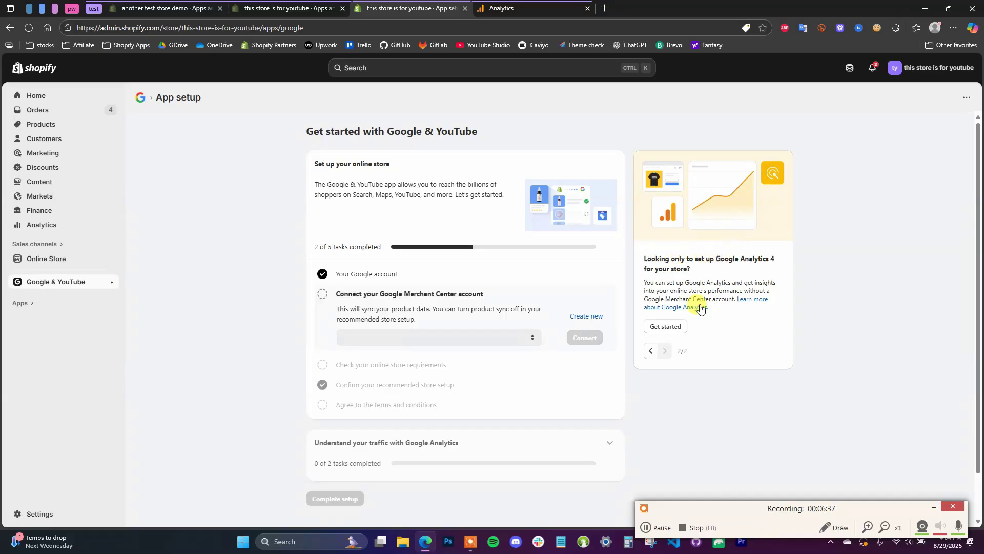
pyautogui.click(678, 326)
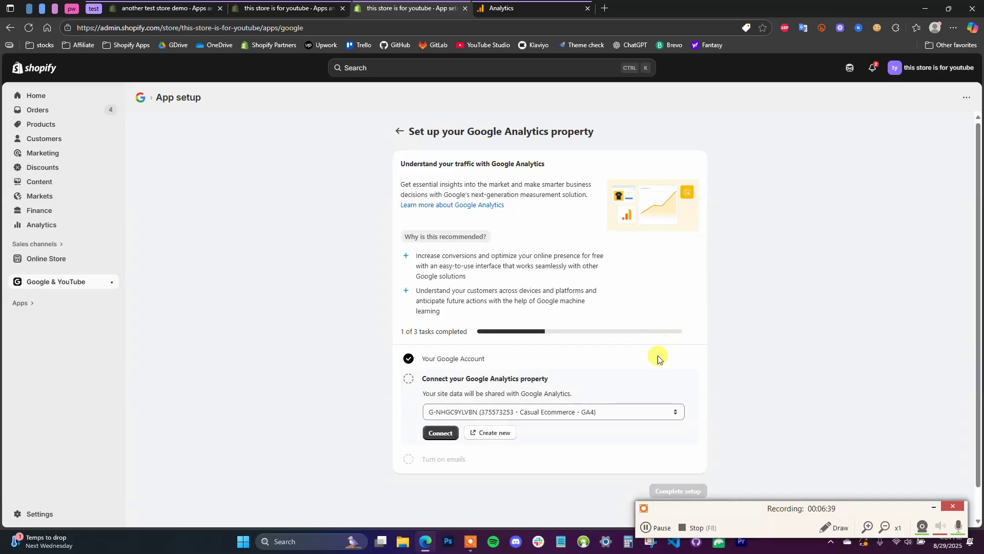
# Connect the Test Store for Youtube Analytics property in the Google & YouTube app.
pyautogui.click(568, 418)
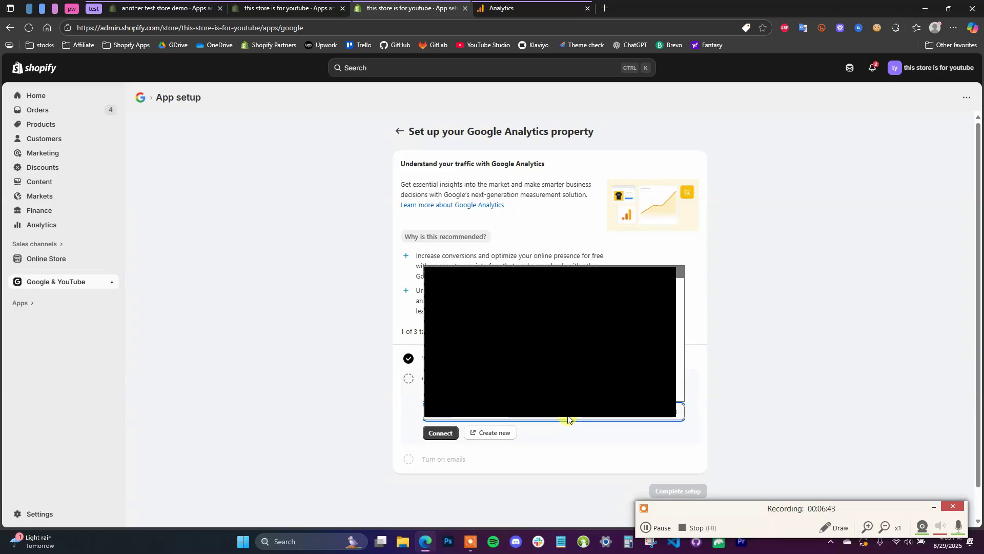
pyautogui.scroll(-3, 550, 334)
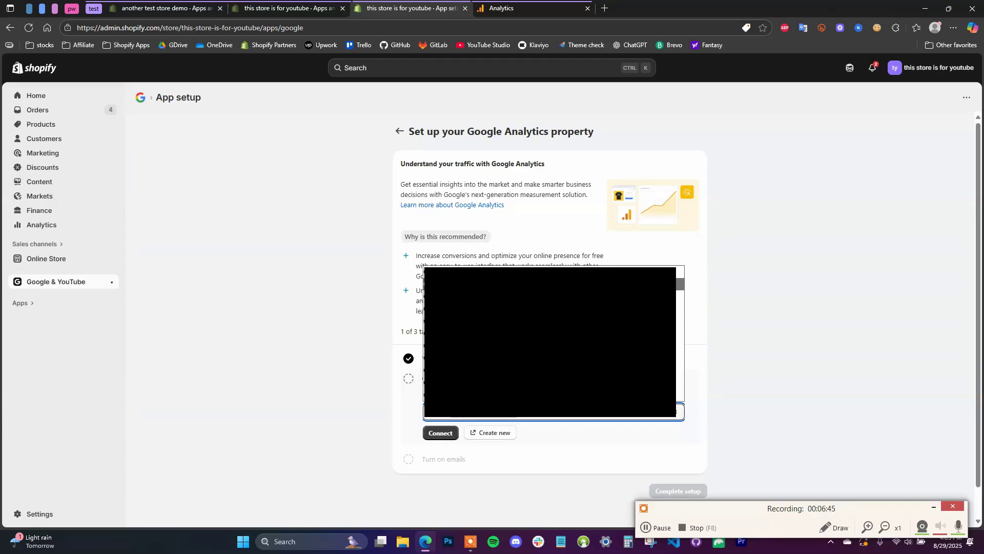
pyautogui.press('Return')
pyautogui.click(532, 419)
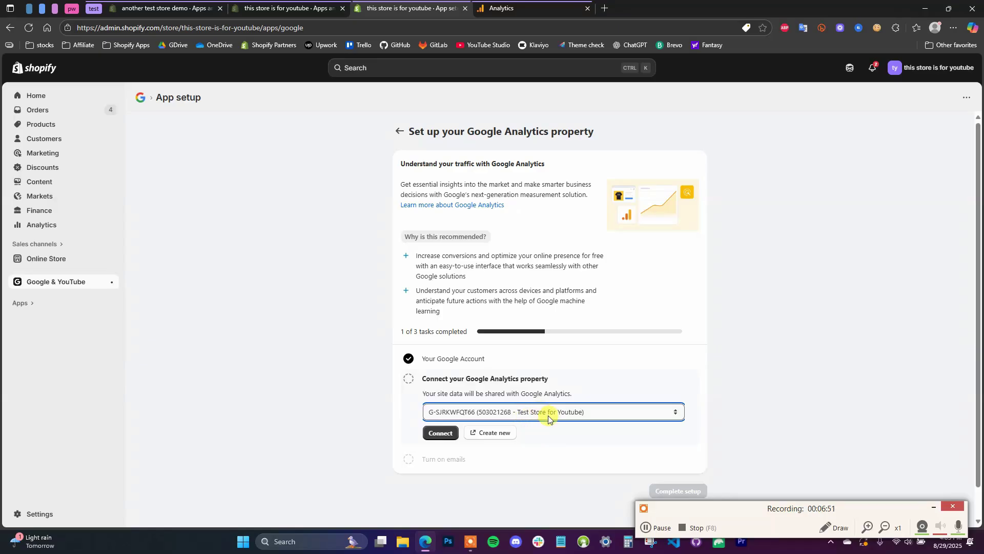
pyautogui.click(442, 433)
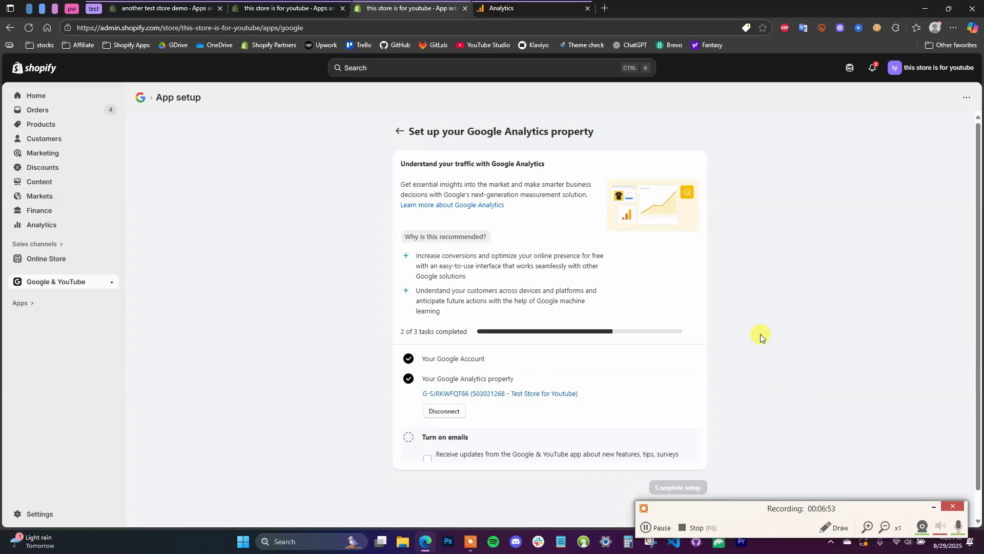
# Confirm the email notification preference and complete the Google & YouTube setup.
pyautogui.scroll(-1, 504, 408)
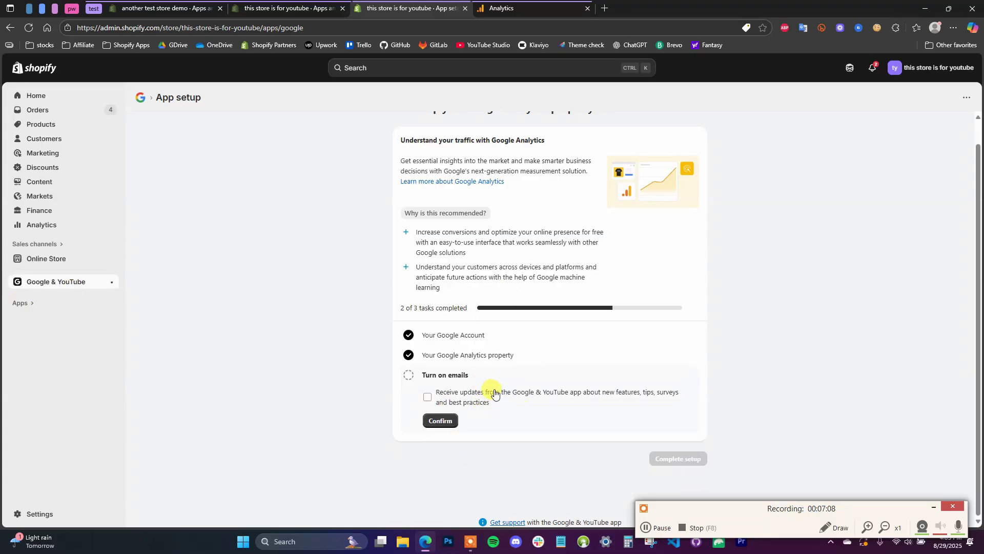
pyautogui.click(445, 420)
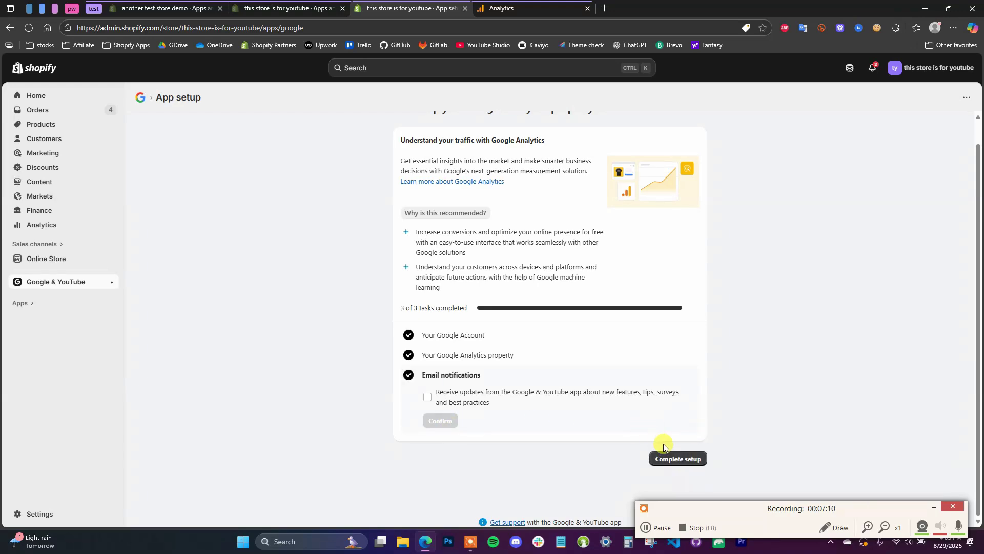
pyautogui.click(667, 458)
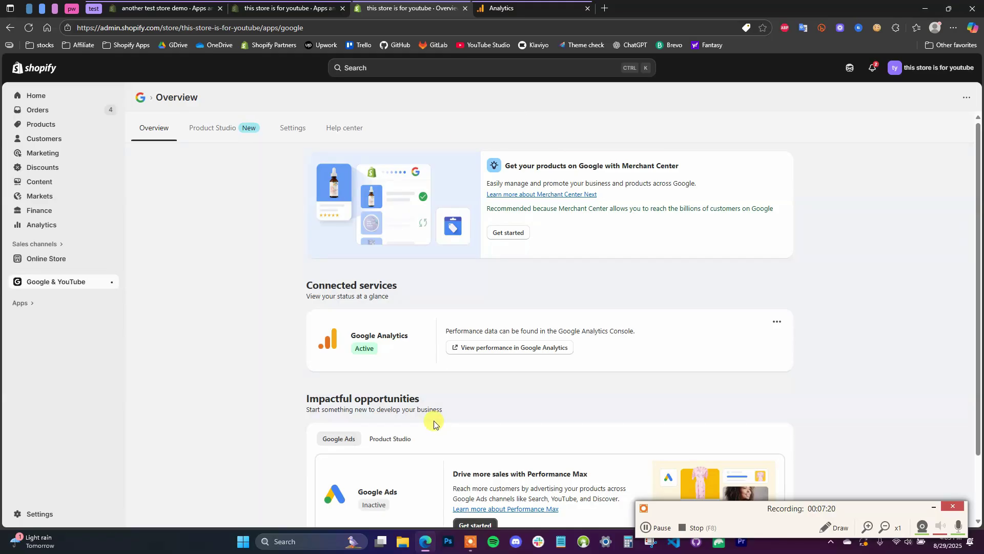
# Open the store's Google Analytics report, then browse the storefront catalog and home page.
pyautogui.click(531, 347)
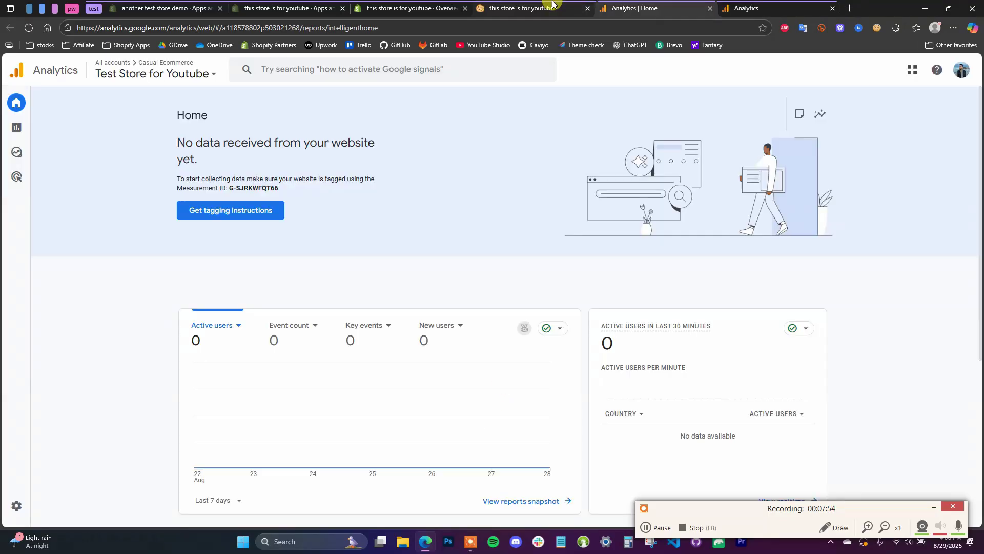
pyautogui.click(553, 5)
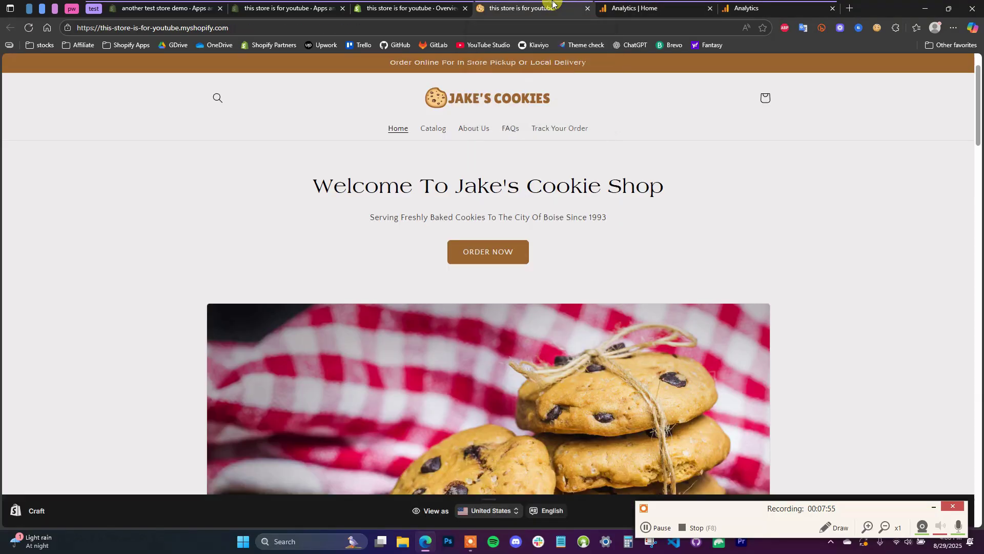
pyautogui.scroll(-3, 497, 248)
pyautogui.scroll(3, 497, 249)
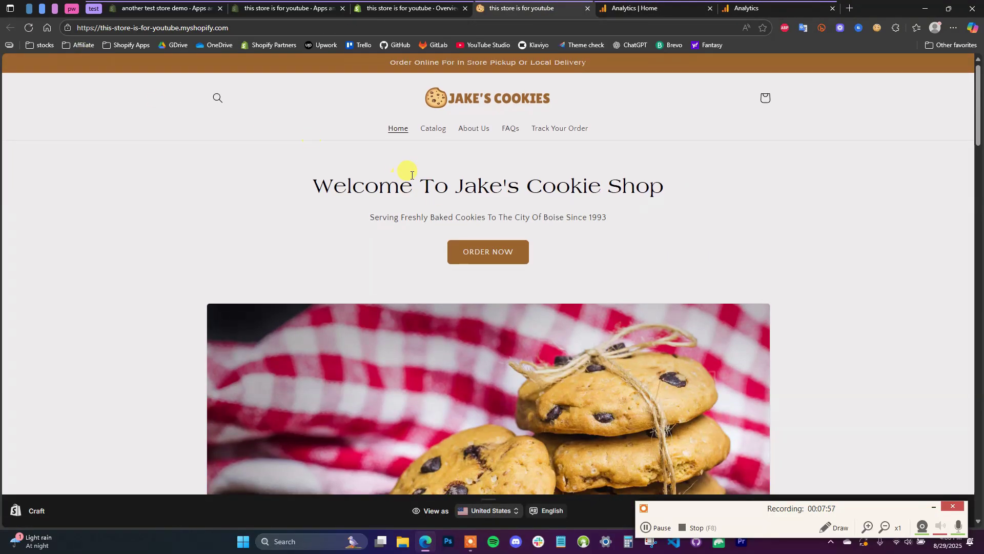
pyautogui.click(432, 130)
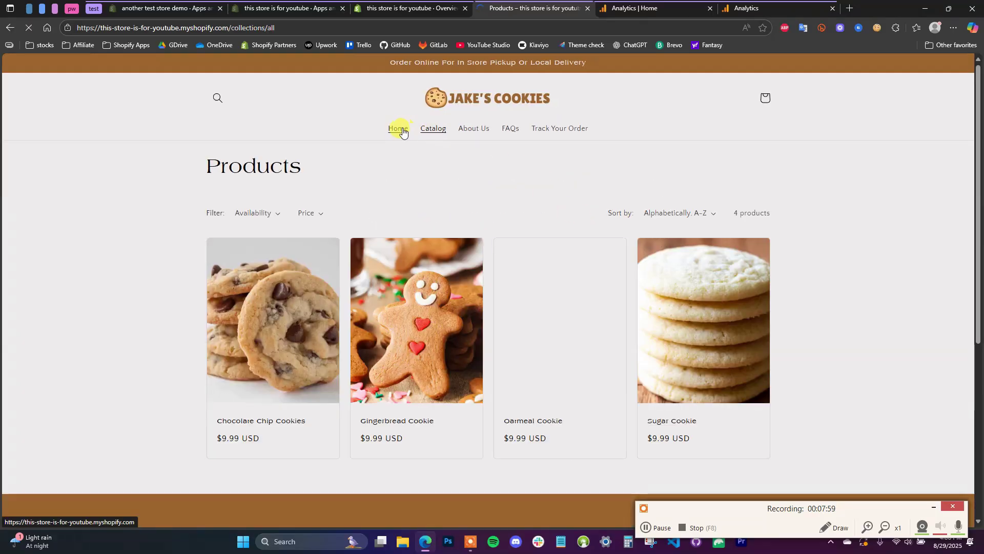
pyautogui.click(399, 129)
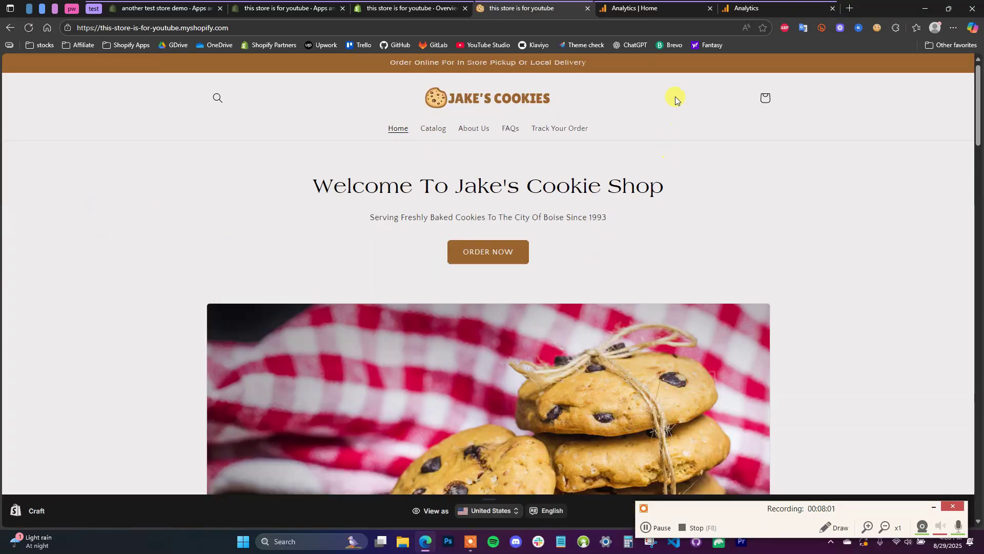
# Reload Analytics Home to show 1 active user in the last 30 minutes.
pyautogui.click(643, 8)
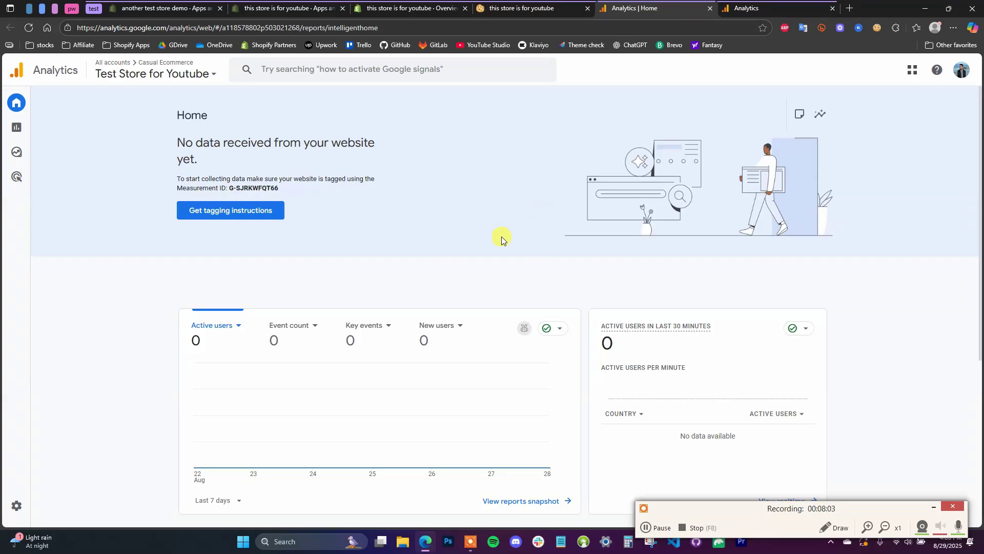
pyautogui.press('F5')
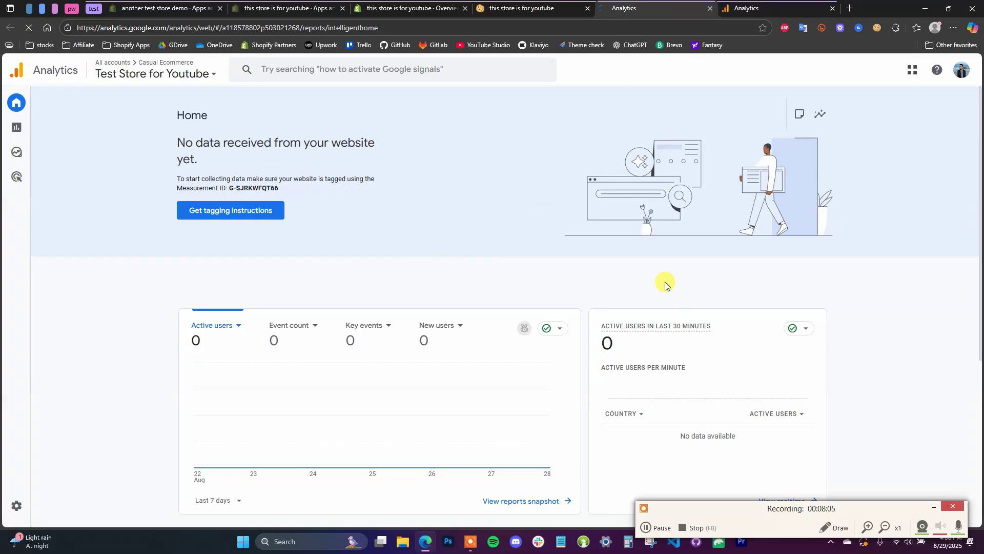
pyautogui.scroll(-1, 531, 294)
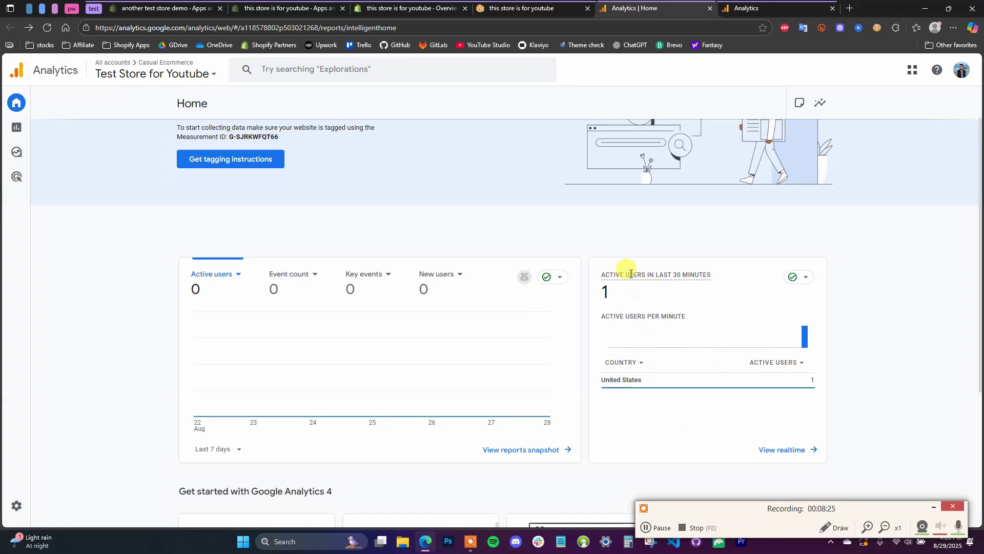
# Check realtime event counts (page_view, first_visit, scroll, session_start), then return to the storefront.
pyautogui.click(504, 8)
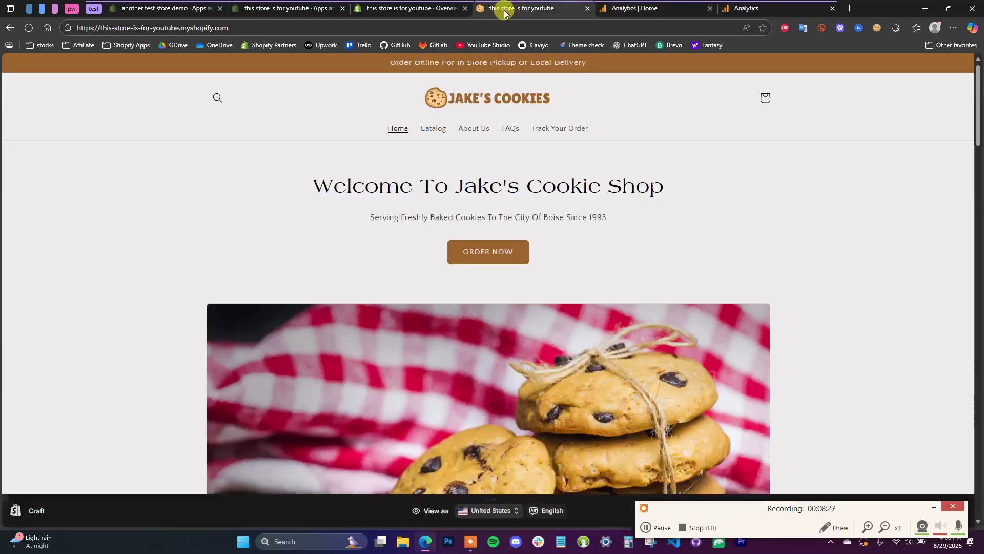
pyautogui.click(647, 8)
pyautogui.click(784, 449)
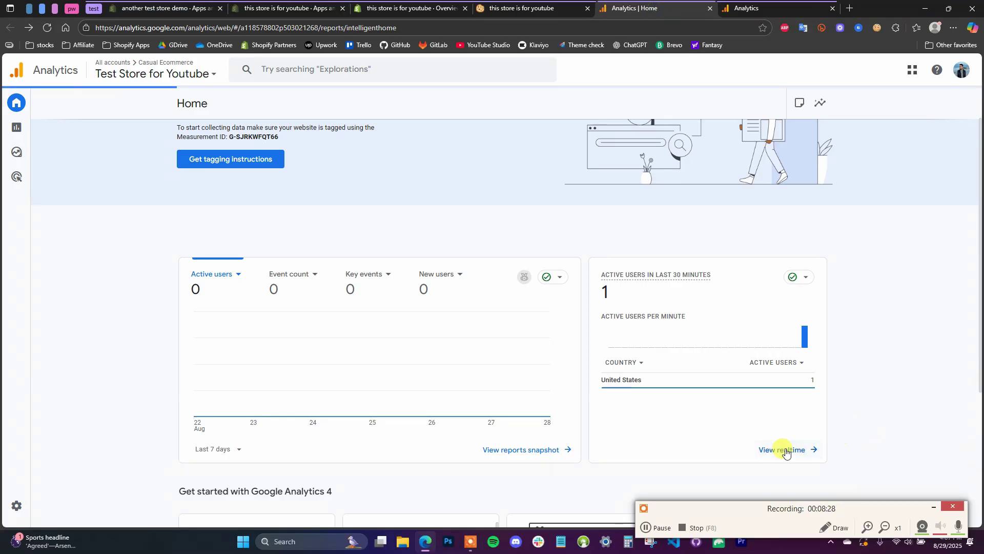
pyautogui.scroll(-5, 699, 395)
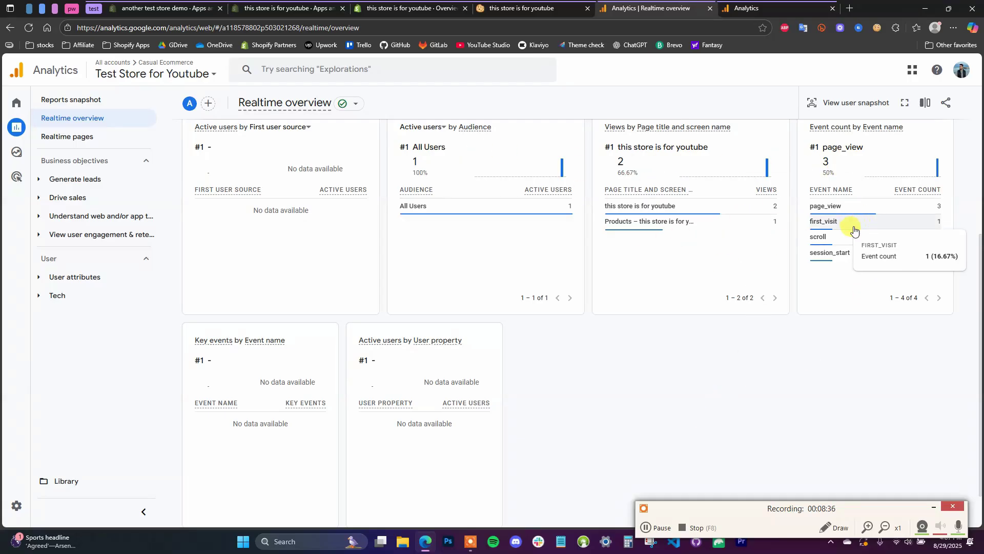
pyautogui.moveTo(859, 257)
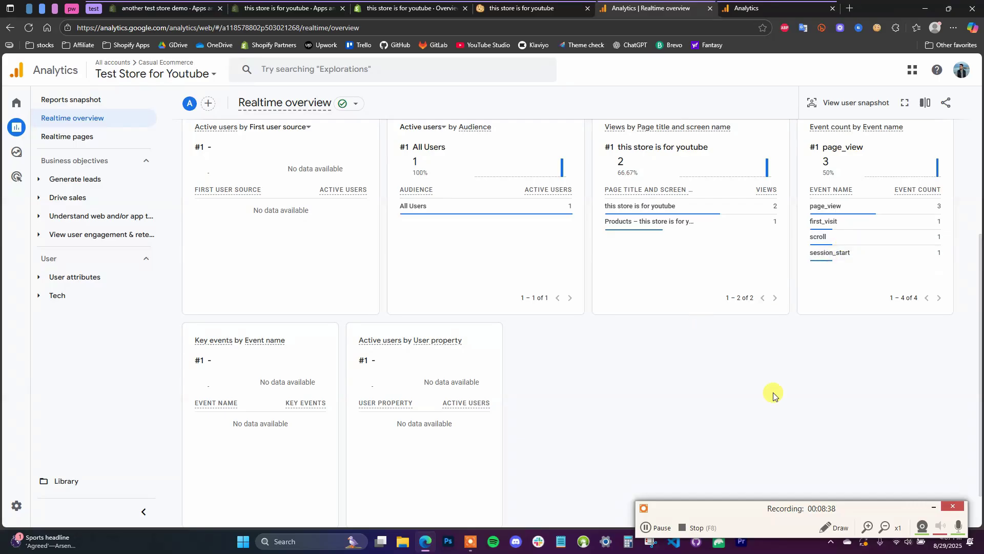
pyautogui.click(494, 8)
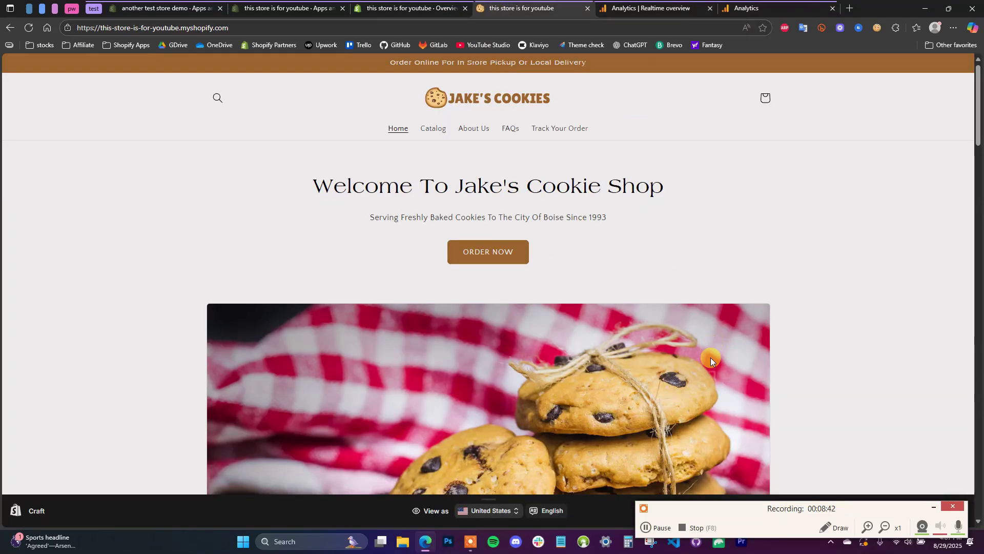
pyautogui.click(391, 9)
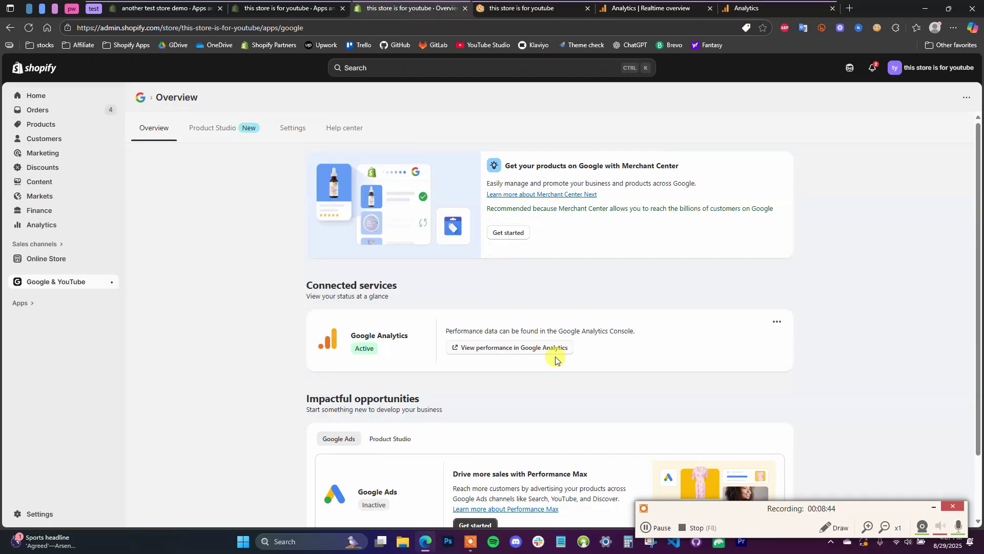